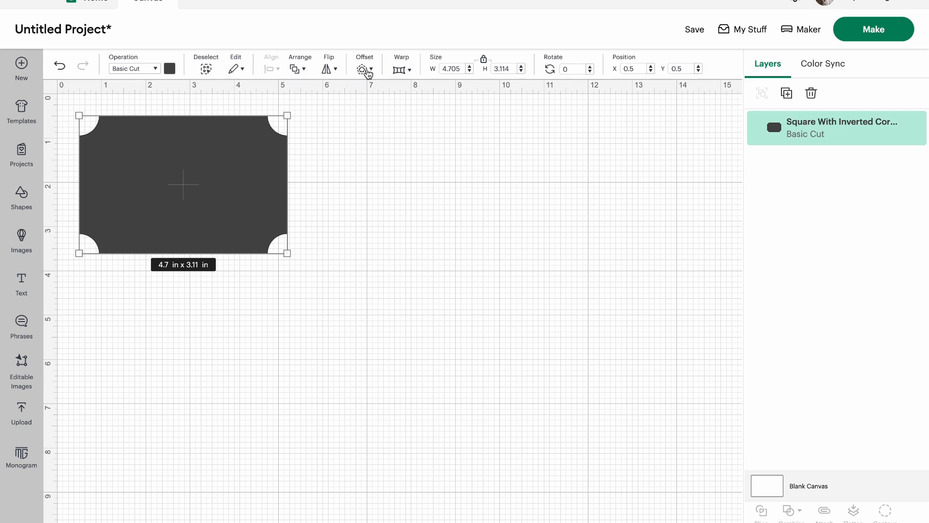
# Step: Create an outward offset of 0.111 in around the square with inverted corners
pyautogui.click(366, 72)
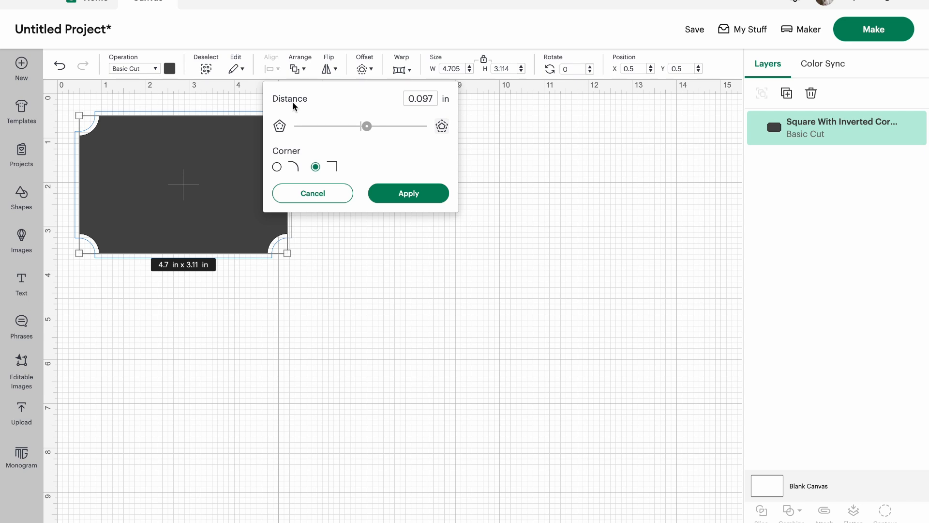
pyautogui.moveTo(368, 129)
pyautogui.mouseDown()
pyautogui.moveTo(391, 128)
pyautogui.moveTo(357, 131)
pyautogui.mouseUp()
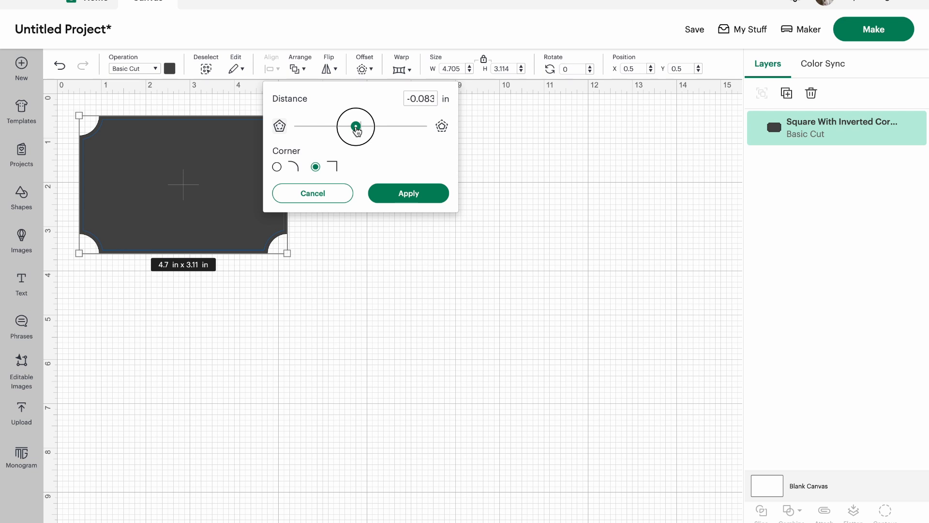
pyautogui.moveTo(357, 130); pyautogui.dragTo(366, 131)
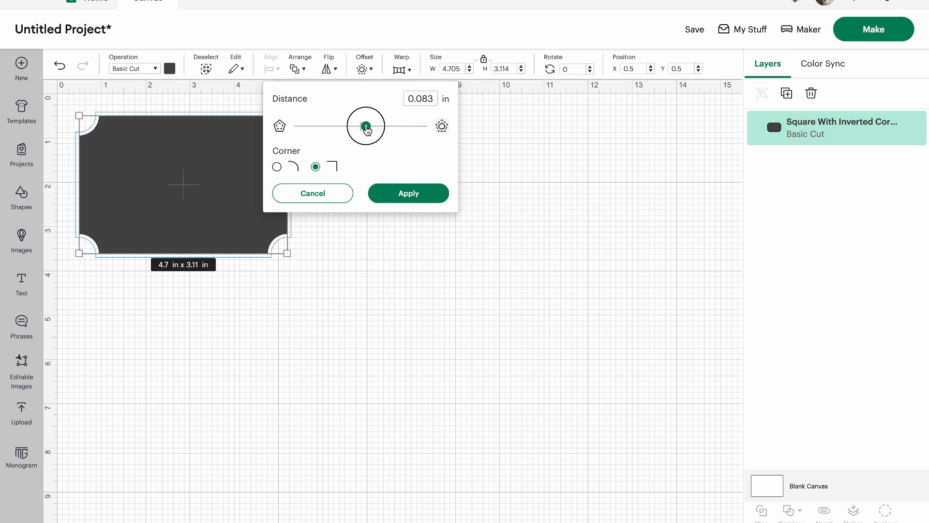
pyautogui.moveTo(366, 130); pyautogui.dragTo(365, 130)
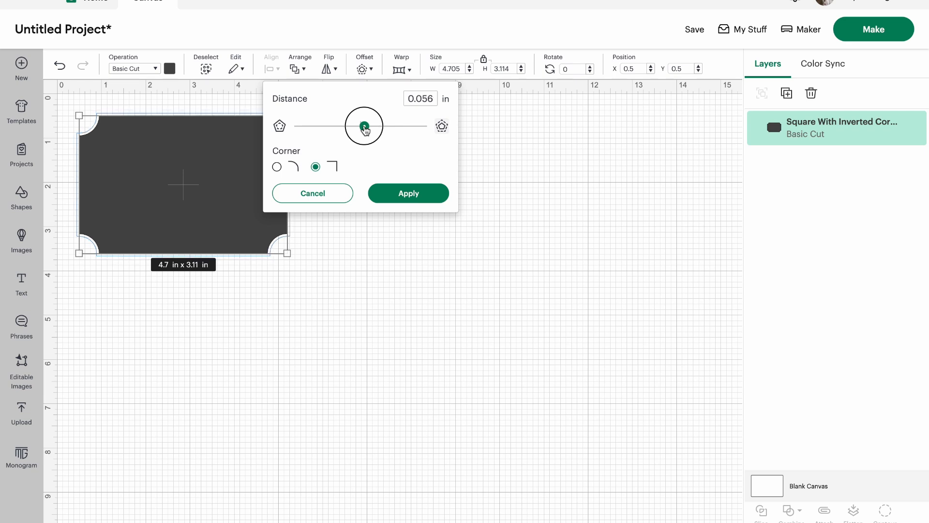
pyautogui.moveTo(365, 130); pyautogui.dragTo(369, 132)
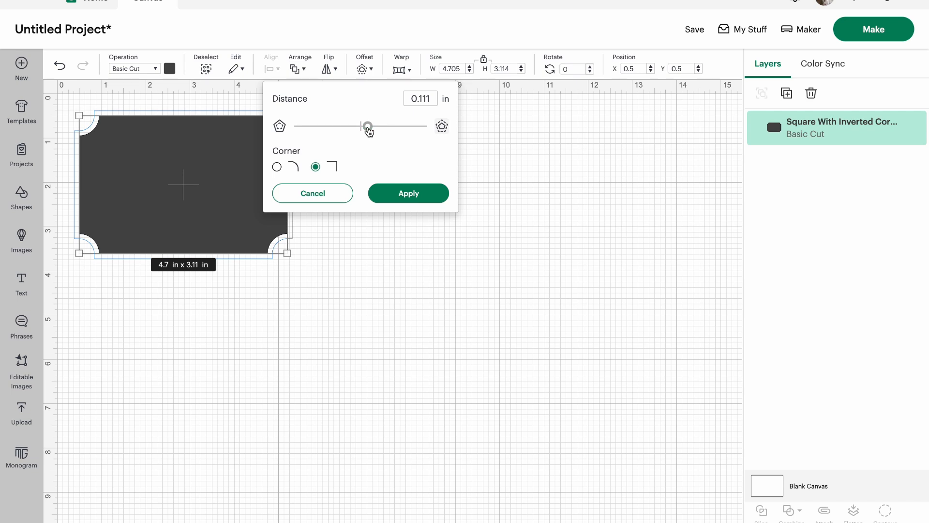
pyautogui.click(412, 193)
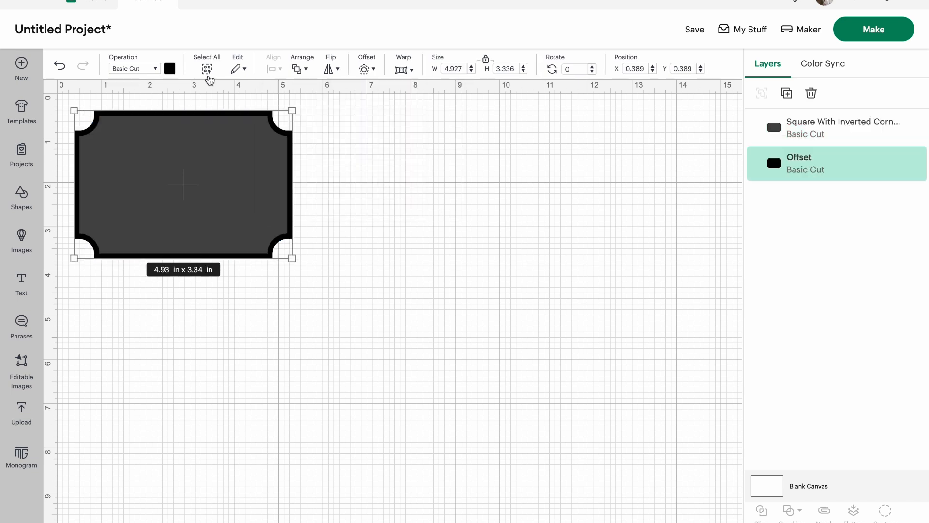
# Step: Subtract the inverted-corner shape from its offset to leave only a hollow frame
pyautogui.moveTo(331, 270); pyautogui.dragTo(82, 104)
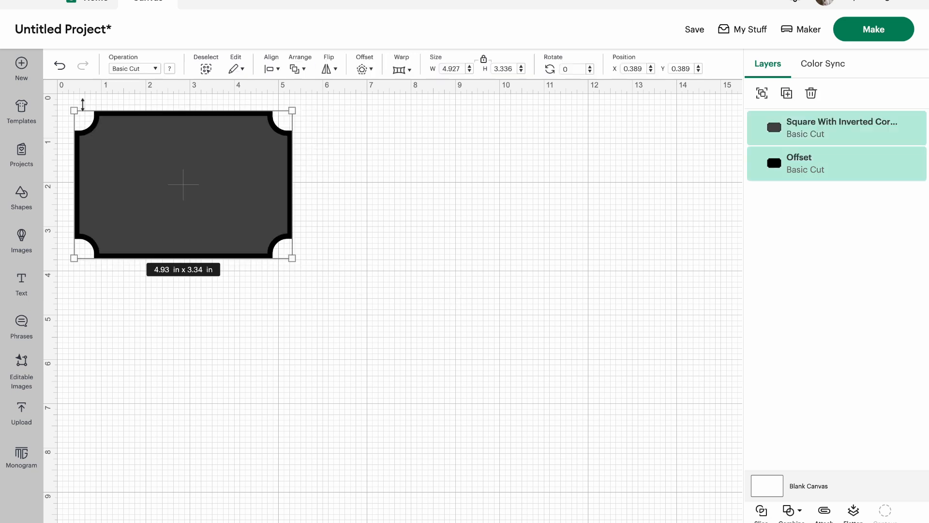
pyautogui.click(761, 511)
pyautogui.click(791, 511)
pyautogui.click(818, 441)
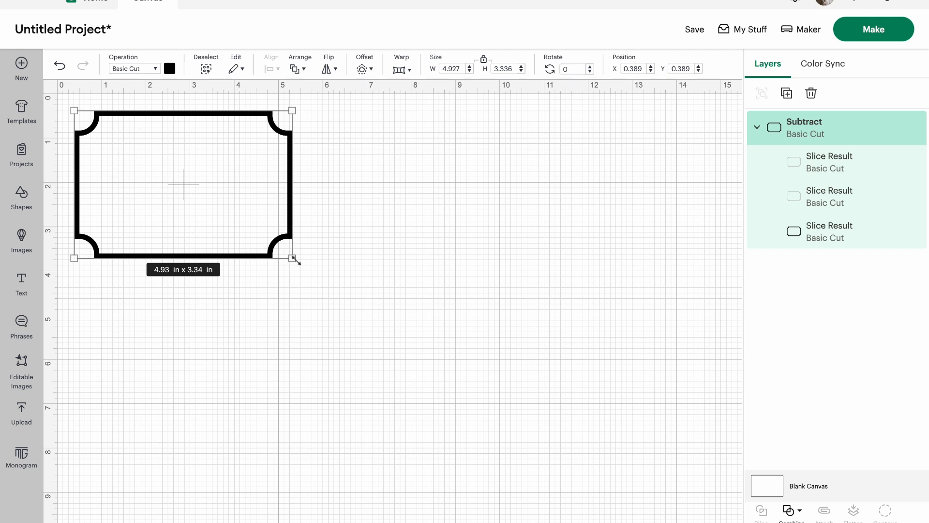
# Step: Scale the frame down proportionally and set its width to 3.5 in
pyautogui.moveTo(292, 259); pyautogui.dragTo(291, 258)
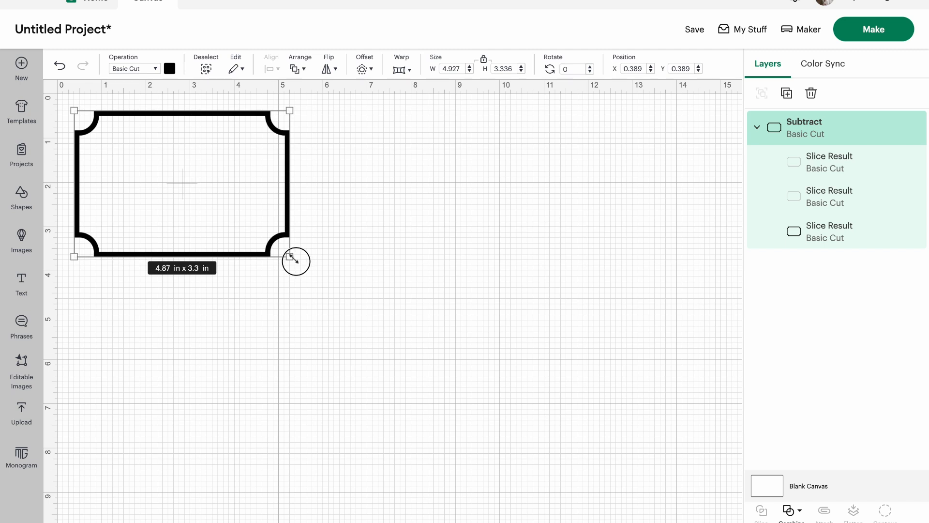
pyautogui.moveTo(292, 258); pyautogui.dragTo(236, 222)
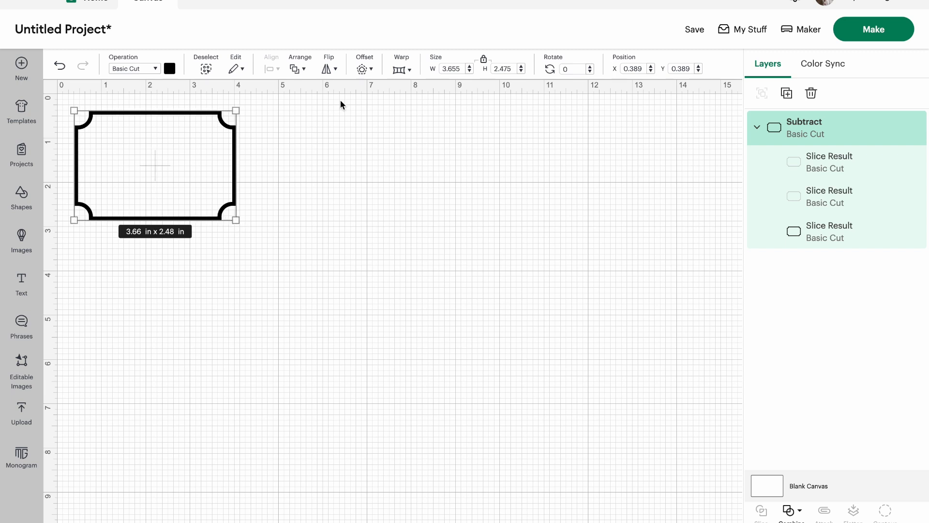
pyautogui.click(462, 69)
pyautogui.write('3.5')
pyautogui.press('Return')
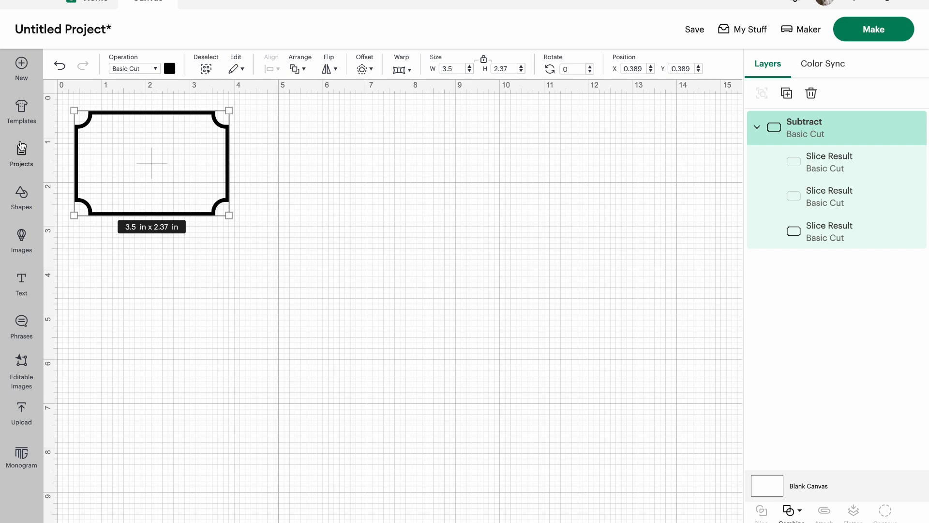
# Step: Add a text object reading "Oatmeal" in the Grafiko Com Regular font
pyautogui.click(21, 281)
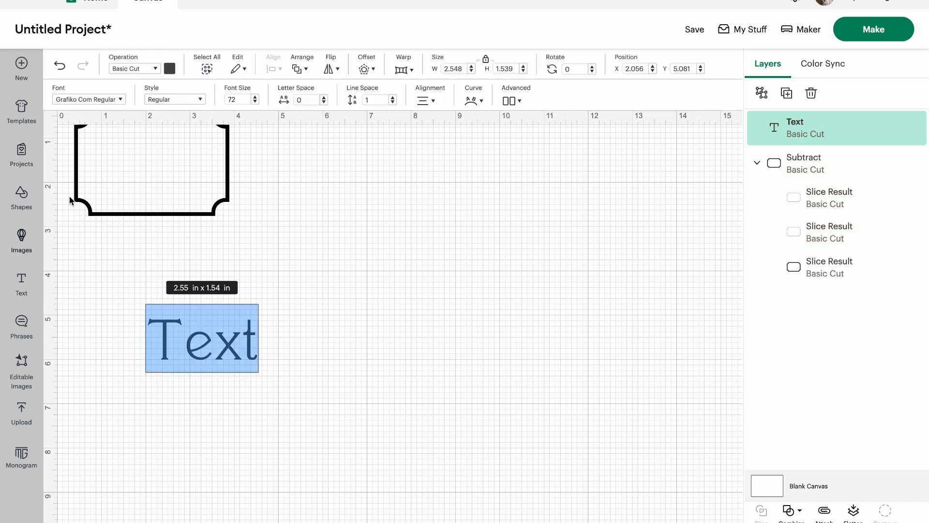
pyautogui.click(120, 99)
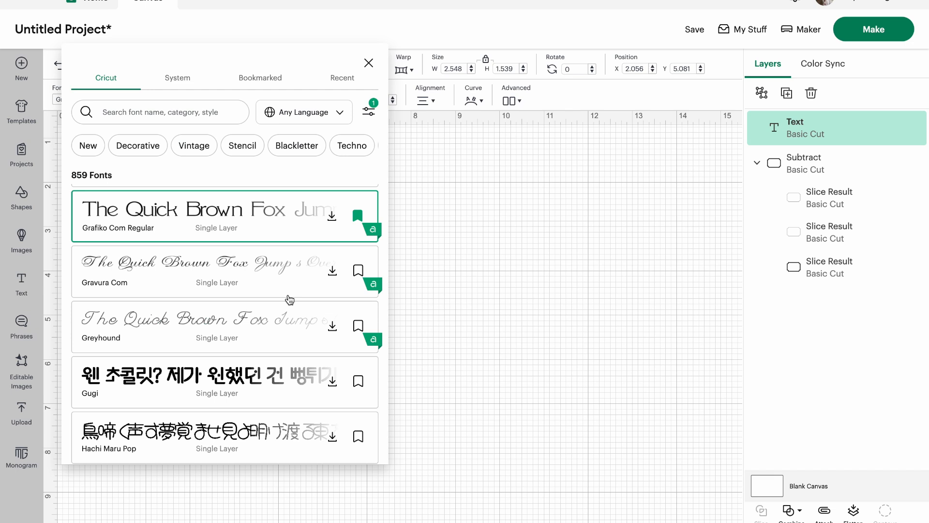
pyautogui.click(451, 348)
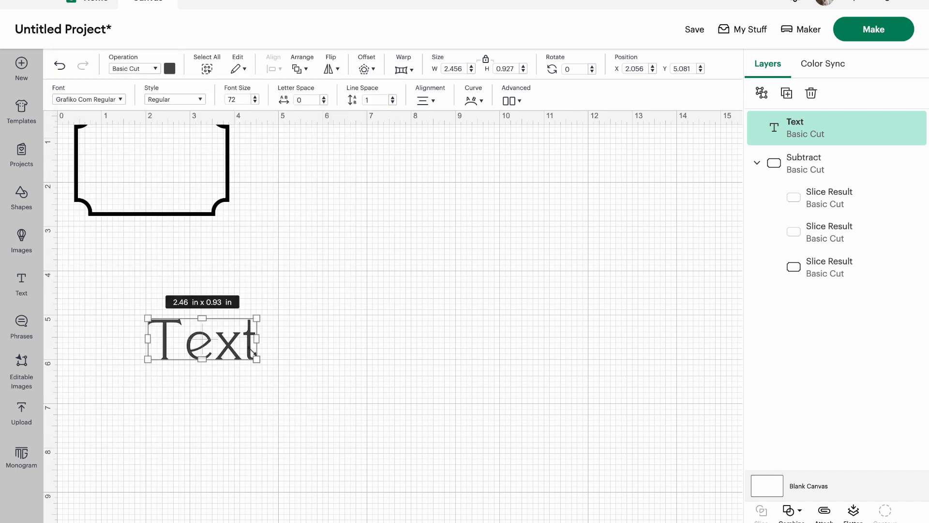
pyautogui.doubleClick(230, 345)
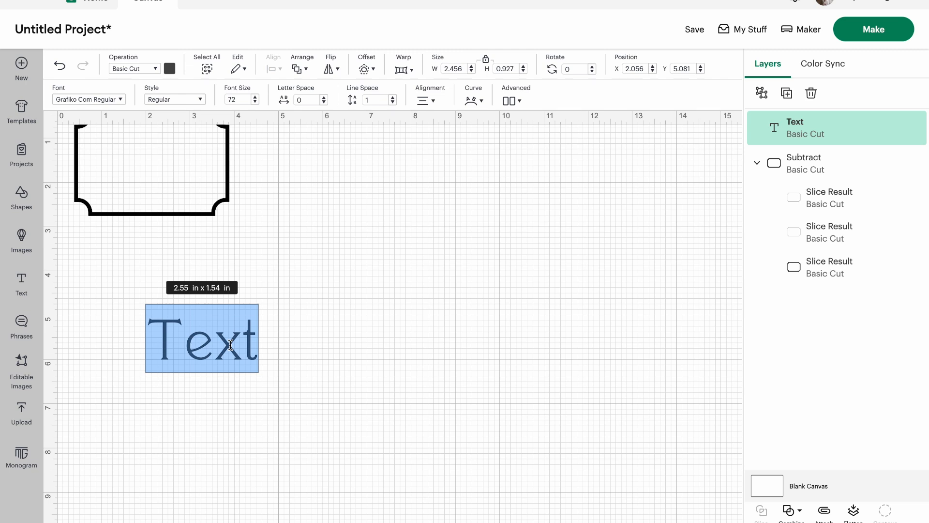
pyautogui.write('Oatme')
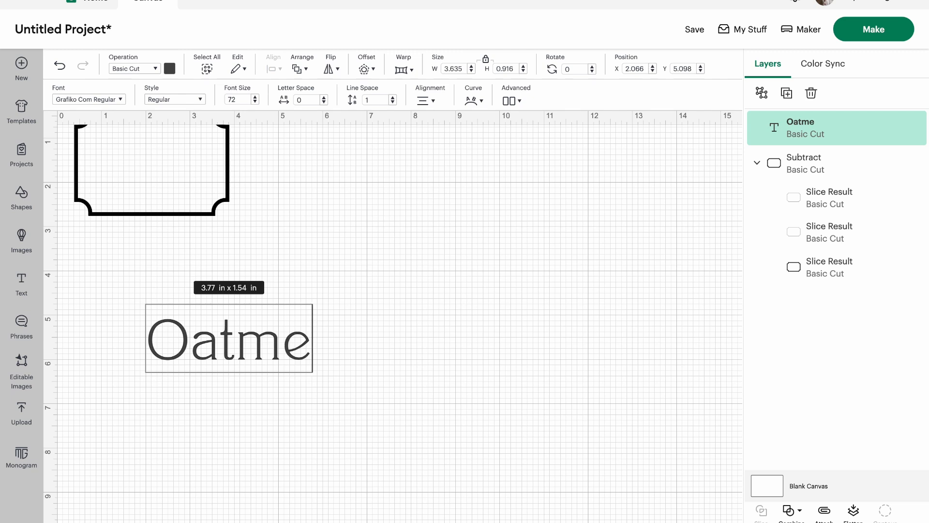
pyautogui.write('al')
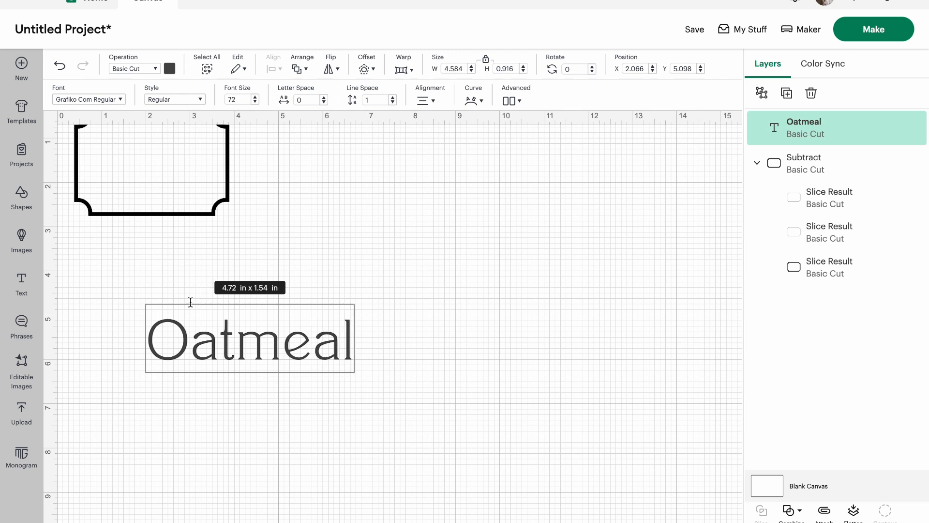
# Step: Shrink the Oatmeal text to about 2.92 in wide and place it inside the frame
pyautogui.click(367, 369)
pyautogui.moveTo(351, 361); pyautogui.dragTo(170, 162)
pyautogui.click(213, 274)
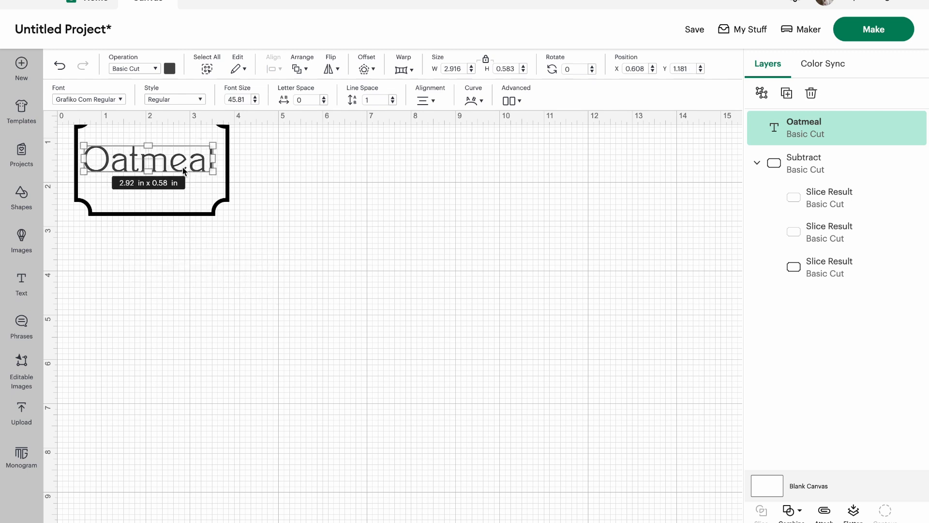
# Step: Move the frame and text together to about X 1.53, Y 2.21, and nudge the text within the frame
pyautogui.moveTo(266, 221); pyautogui.dragTo(45, 123)
pyautogui.moveTo(194, 160); pyautogui.dragTo(257, 245)
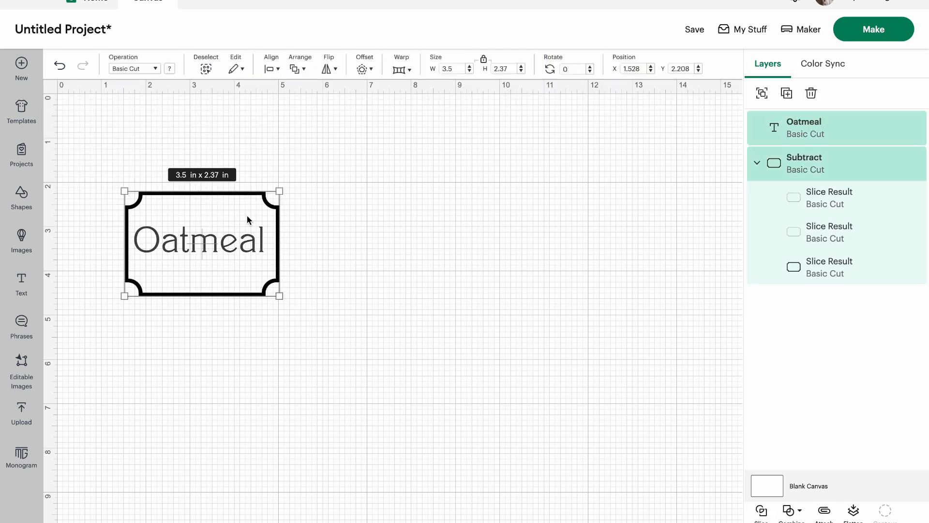
pyautogui.click(371, 283)
pyautogui.moveTo(269, 249); pyautogui.dragTo(252, 248)
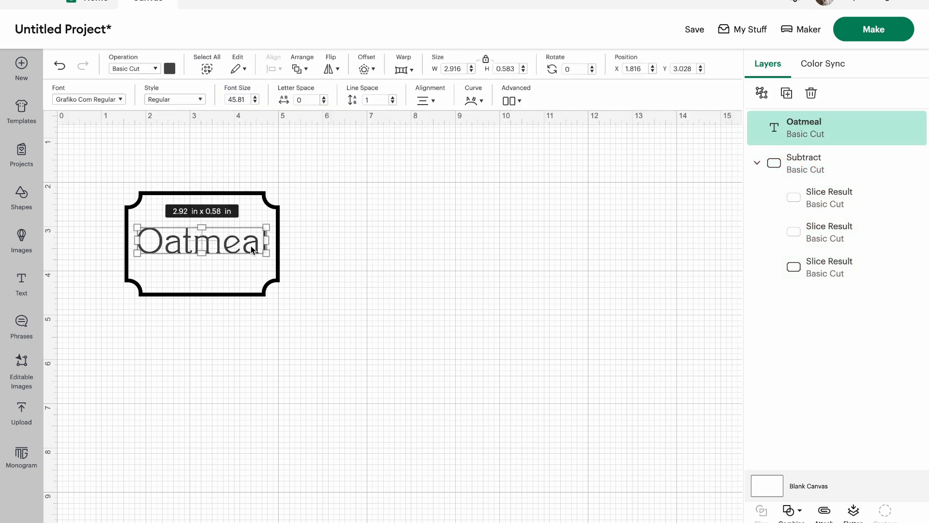
# Step: Set the material color of both the Oatmeal text and the frame to black
pyautogui.moveTo(300, 313); pyautogui.dragTo(116, 174)
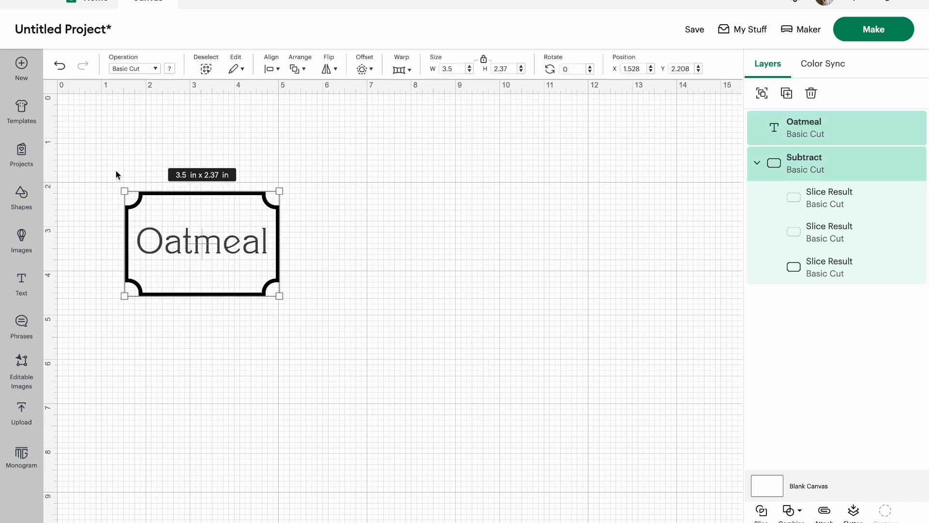
pyautogui.click(156, 72)
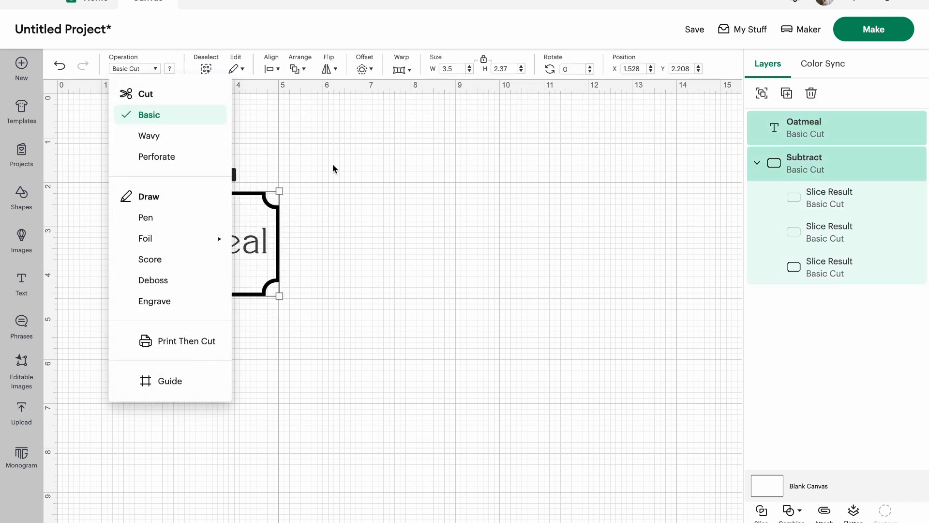
pyautogui.click(336, 171)
pyautogui.click(169, 68)
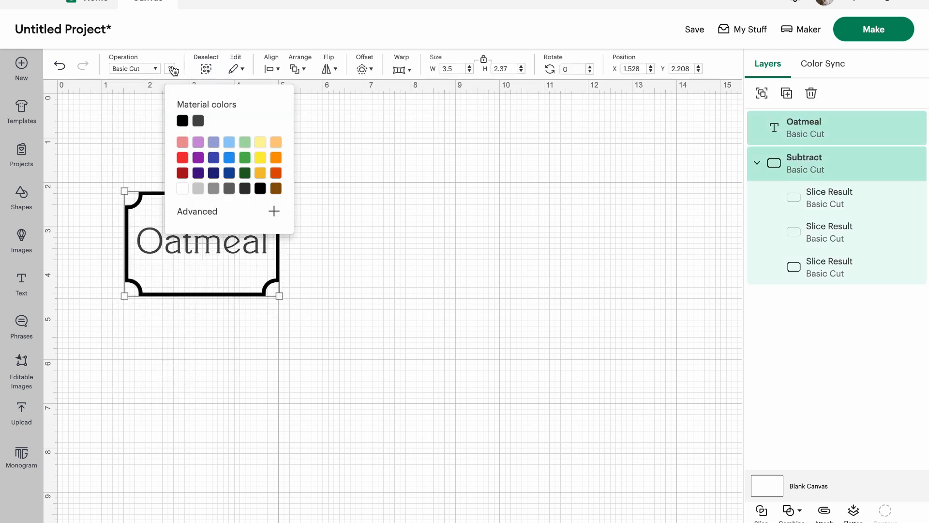
pyautogui.click(183, 121)
pyautogui.click(313, 326)
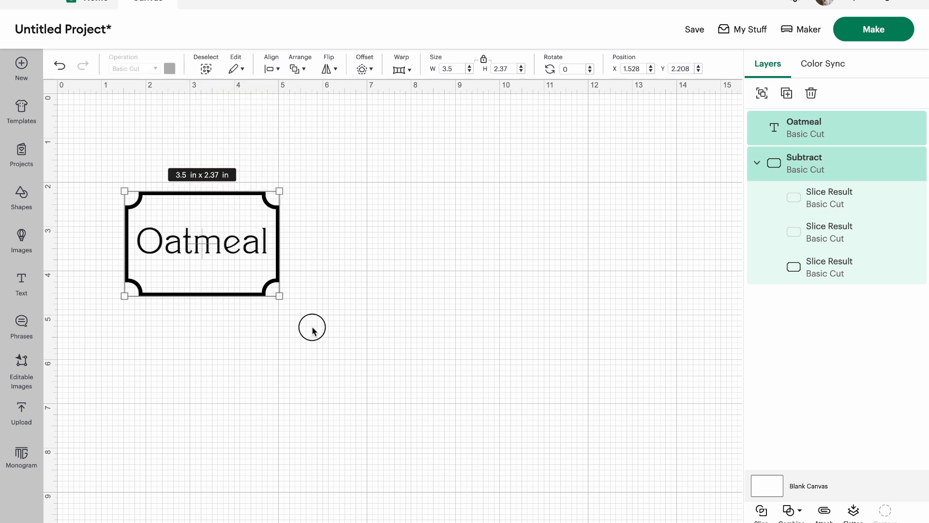
# Step: Center the Oatmeal text within the frame both horizontally and vertically
pyautogui.moveTo(313, 313); pyautogui.dragTo(65, 163)
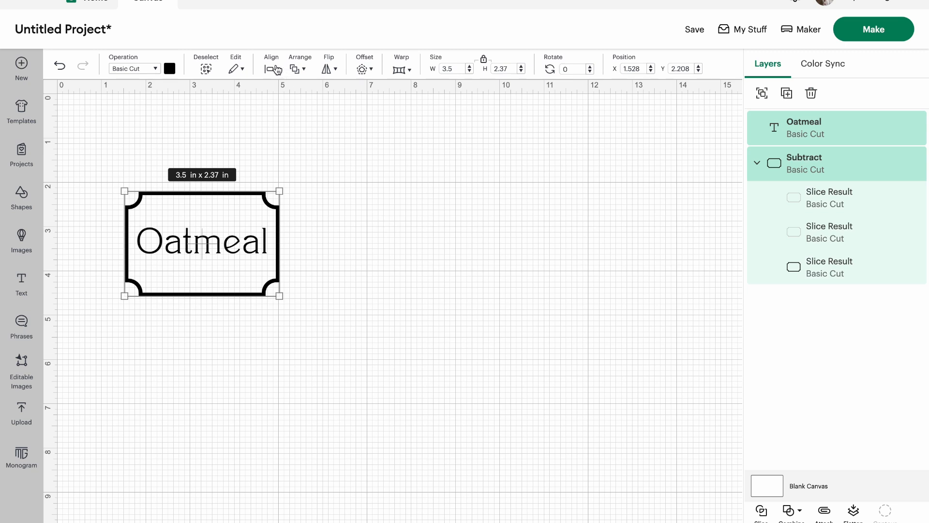
pyautogui.click(275, 68)
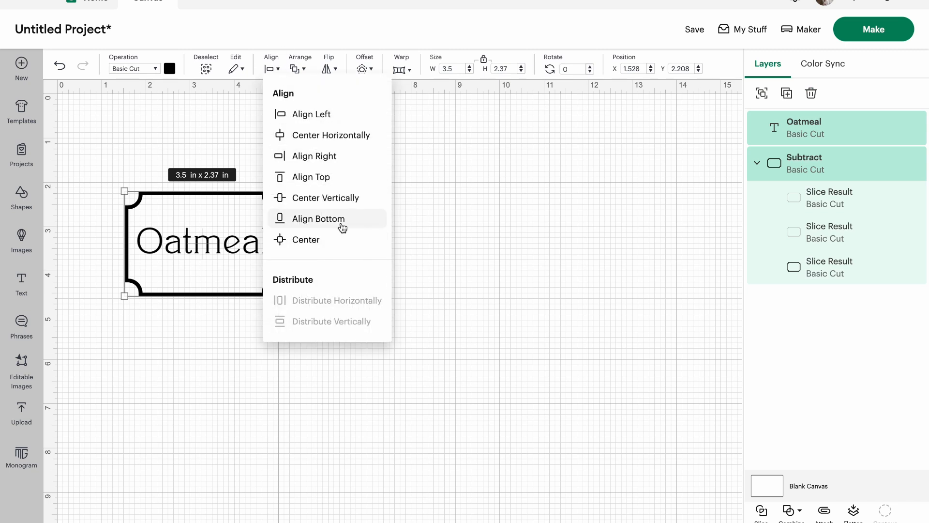
pyautogui.click(296, 241)
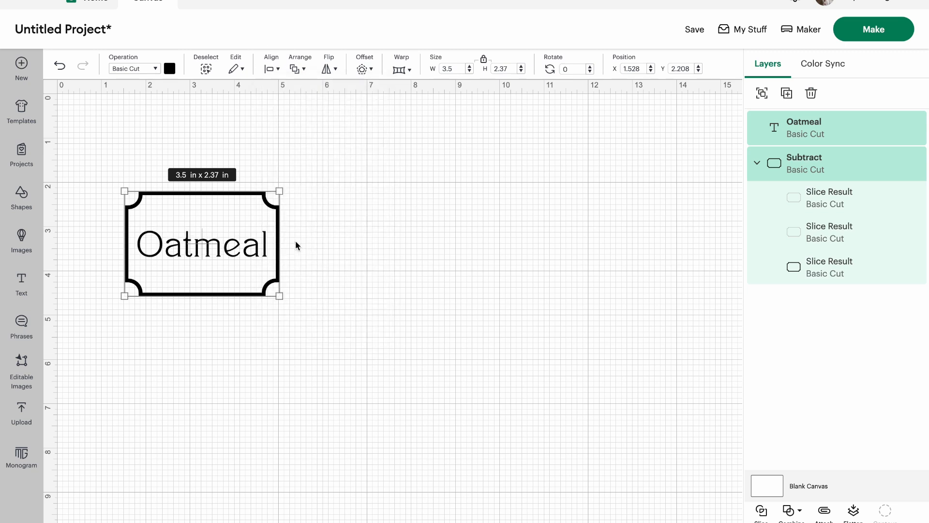
pyautogui.click(275, 70)
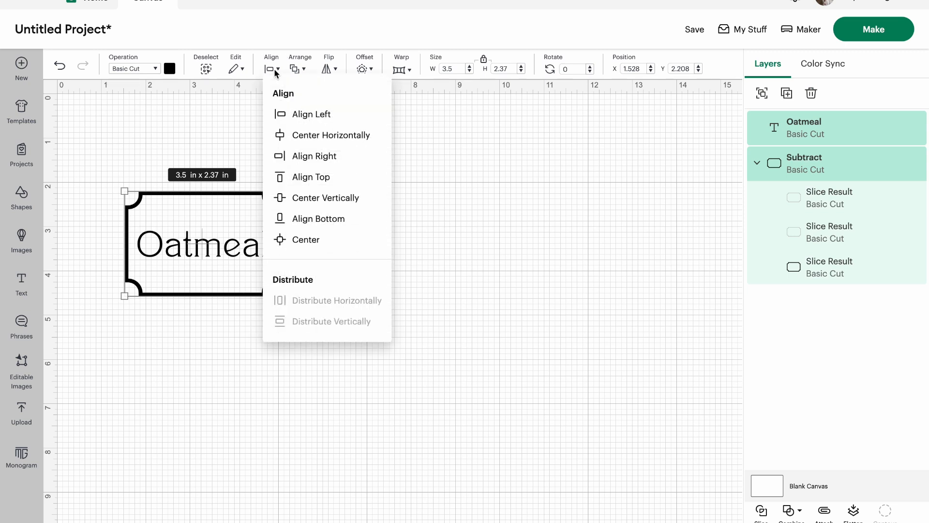
pyautogui.click(343, 139)
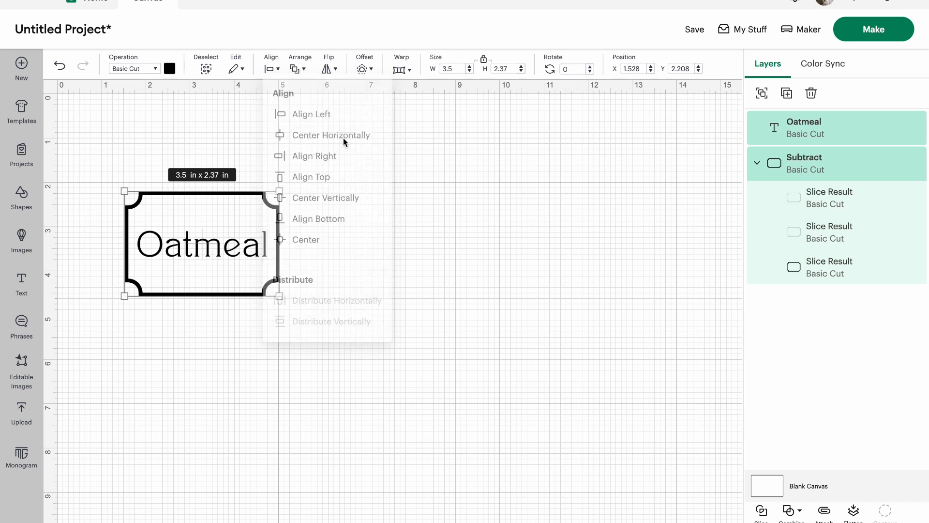
pyautogui.click(278, 69)
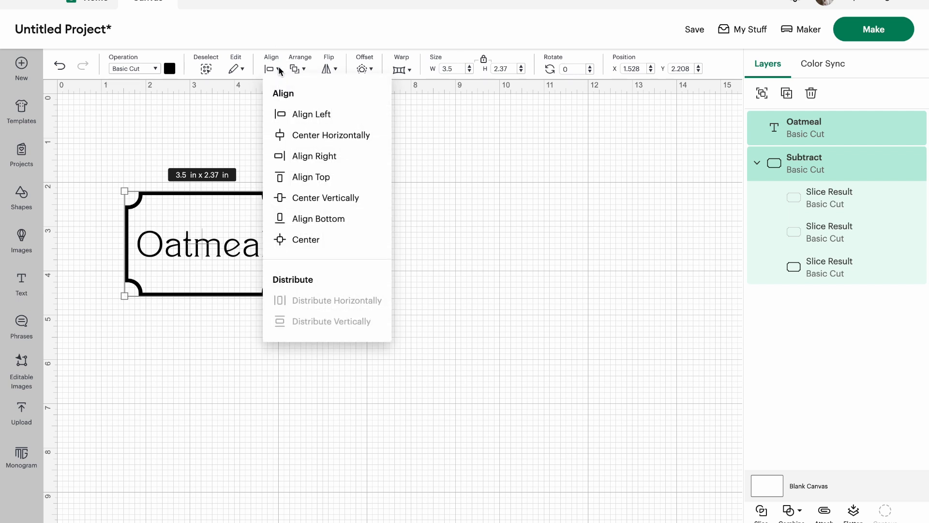
pyautogui.click(303, 198)
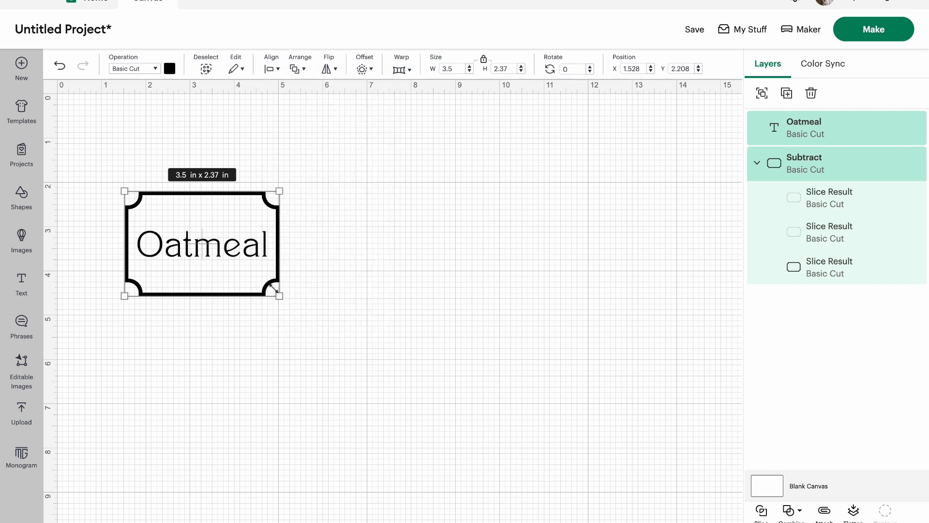
pyautogui.click(263, 326)
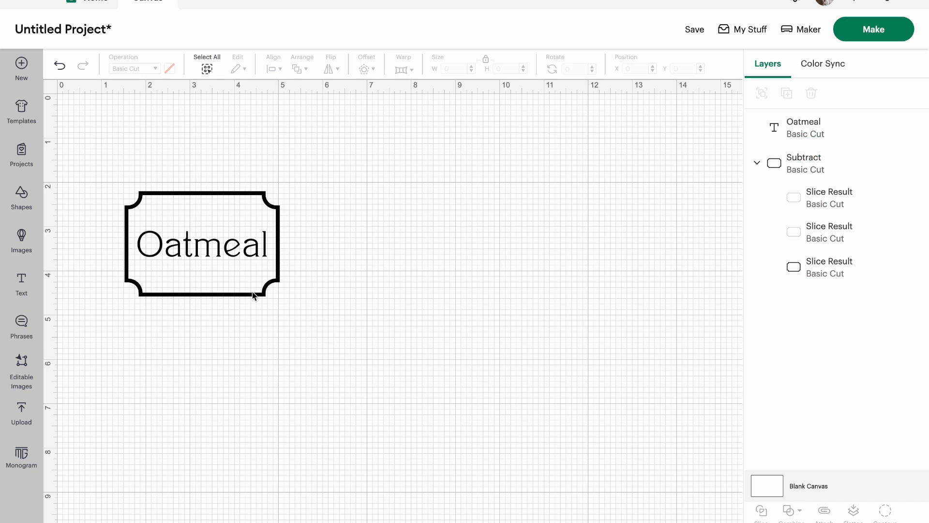
# Step: Duplicate the empty frame four times, placing one copy beside the Oatmeal label and three in a row below
pyautogui.moveTo(231, 294); pyautogui.dragTo(229, 413)
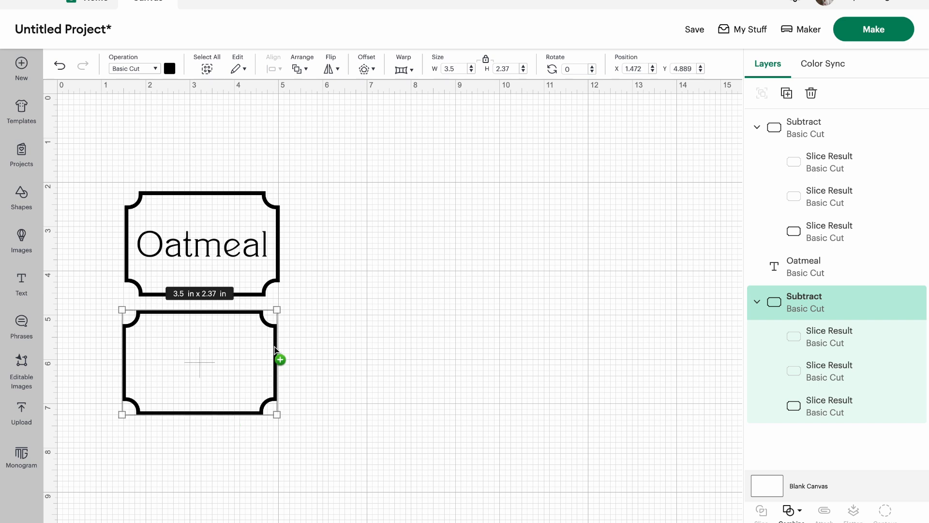
pyautogui.moveTo(275, 346); pyautogui.dragTo(433, 210)
pyautogui.click(509, 450)
pyautogui.moveTo(439, 352); pyautogui.dragTo(603, 356)
pyautogui.moveTo(434, 334)
pyautogui.mouseDown()
pyautogui.moveTo(432, 382)
pyautogui.moveTo(431, 327)
pyautogui.mouseUp()
pyautogui.moveTo(438, 235)
pyautogui.mouseDown()
pyautogui.moveTo(519, 213)
pyautogui.moveTo(441, 234)
pyautogui.mouseUp()
pyautogui.moveTo(262, 188)
pyautogui.mouseDown()
pyautogui.moveTo(262, 137)
pyautogui.moveTo(262, 195)
pyautogui.mouseUp()
pyautogui.hotkey('ctrl', 'z')
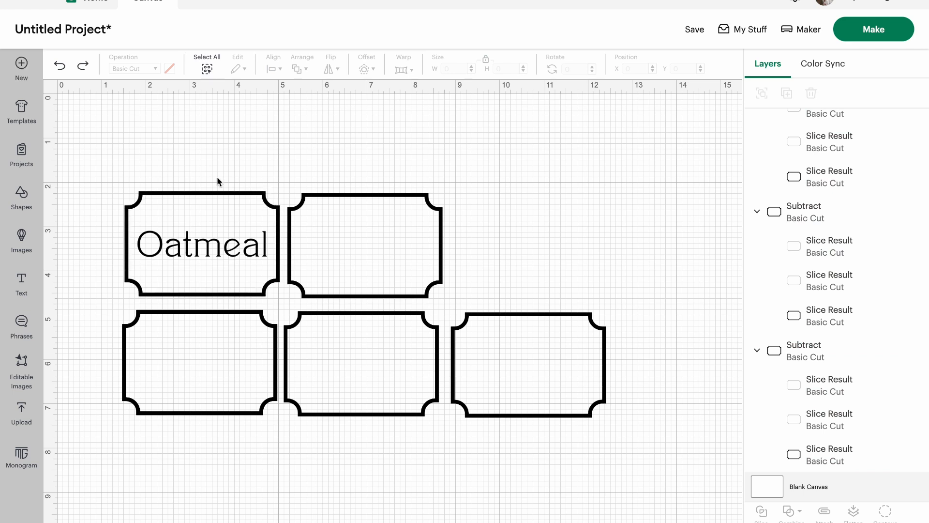
# Step: Group the Oatmeal text with its surrounding frame
pyautogui.moveTo(119, 174); pyautogui.dragTo(207, 224)
pyautogui.moveTo(271, 295); pyautogui.dragTo(270, 293)
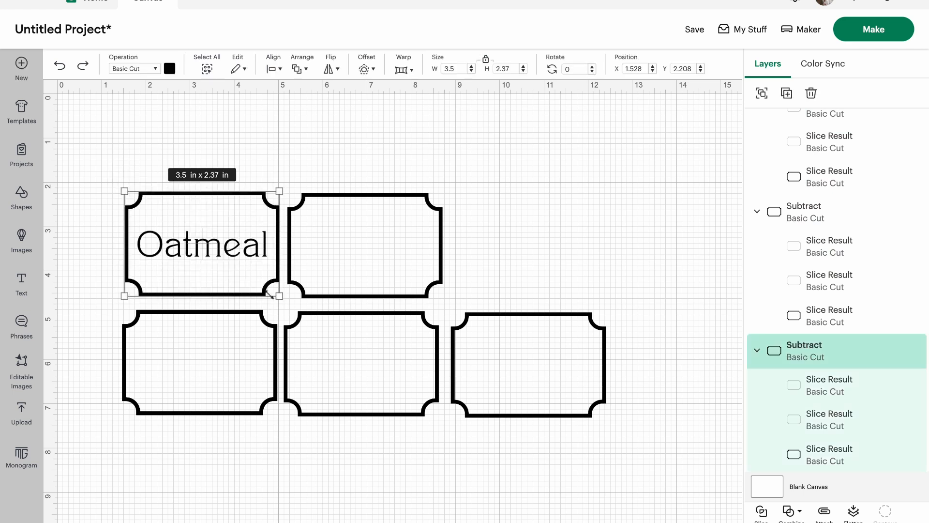
pyautogui.hotkey('ctrl', 'g')
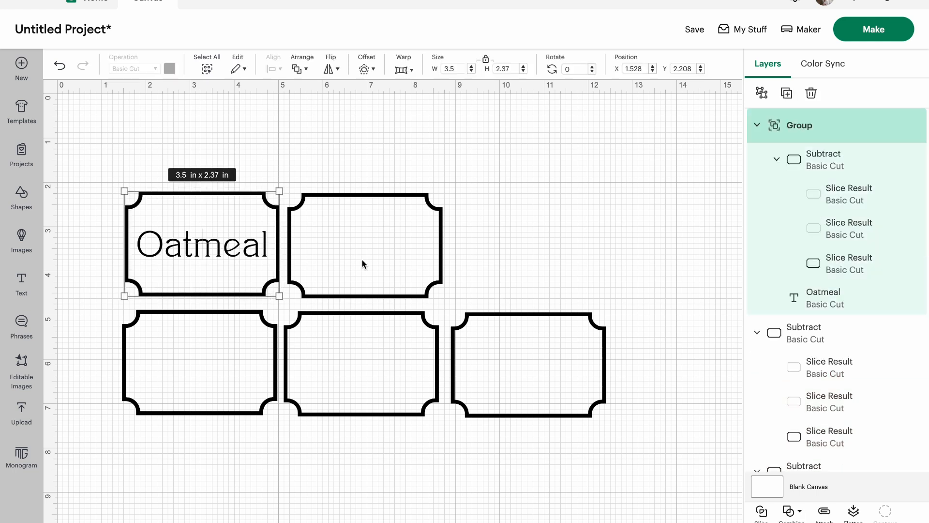
pyautogui.click(476, 211)
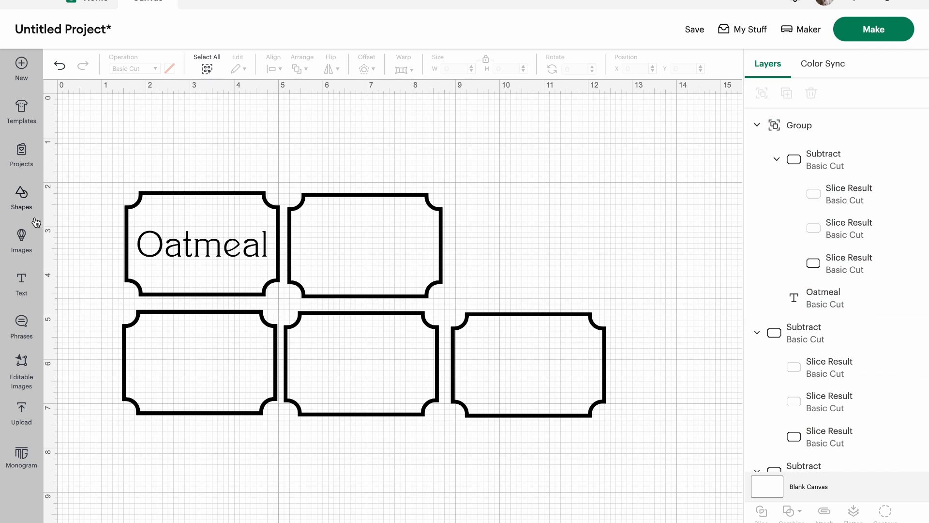
# Step: Add a new text object reading "protein"
pyautogui.click(22, 281)
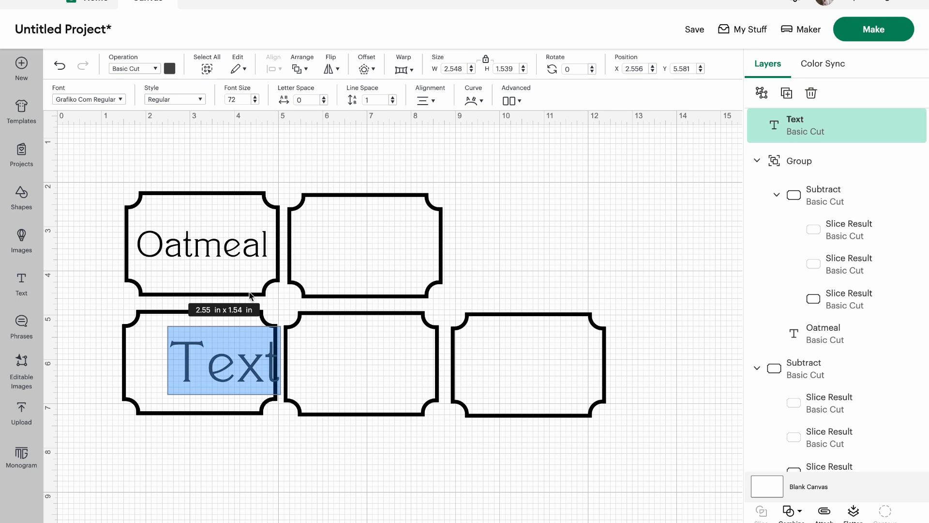
pyautogui.write('Prto')
pyautogui.press('BackSpace')
pyautogui.press('BackSpace')
pyautogui.press('BackSpace')
pyautogui.write('protie')
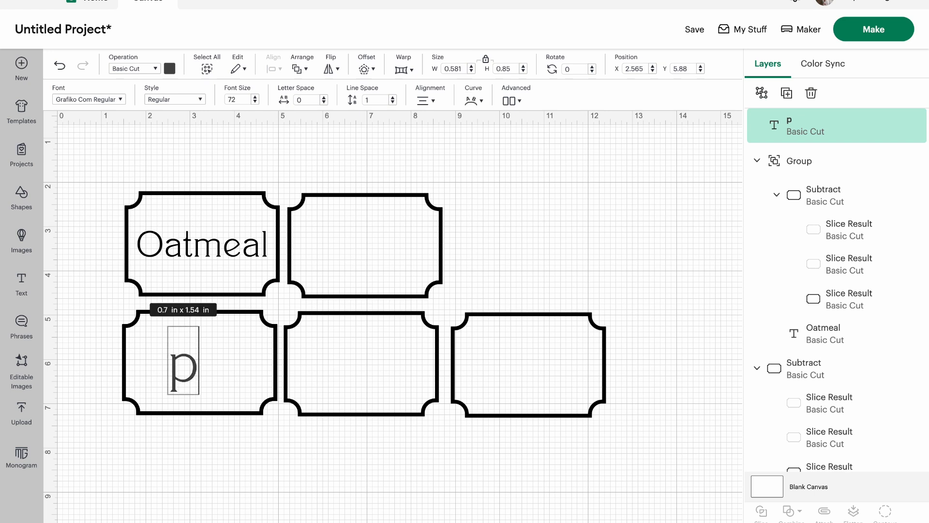
pyautogui.press('BackSpace')
pyautogui.press('BackSpace')
pyautogui.write('ein')
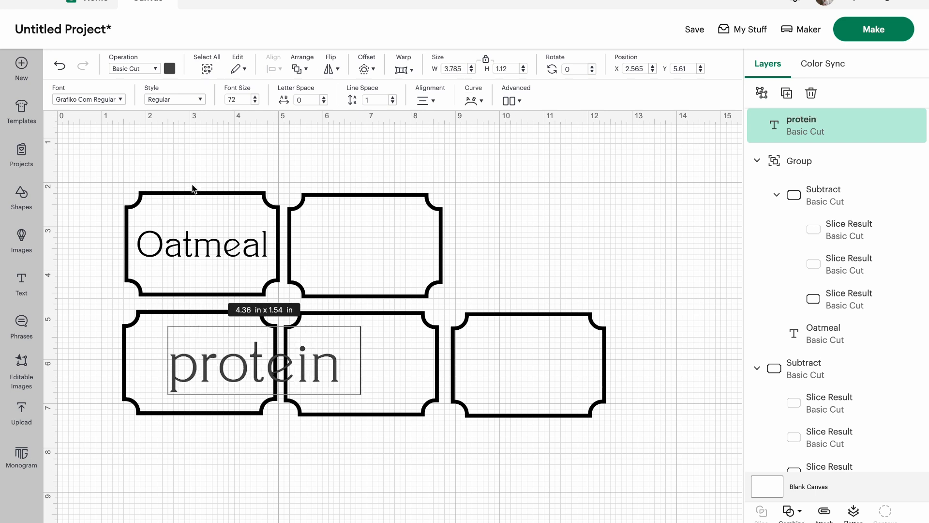
pyautogui.click(370, 517)
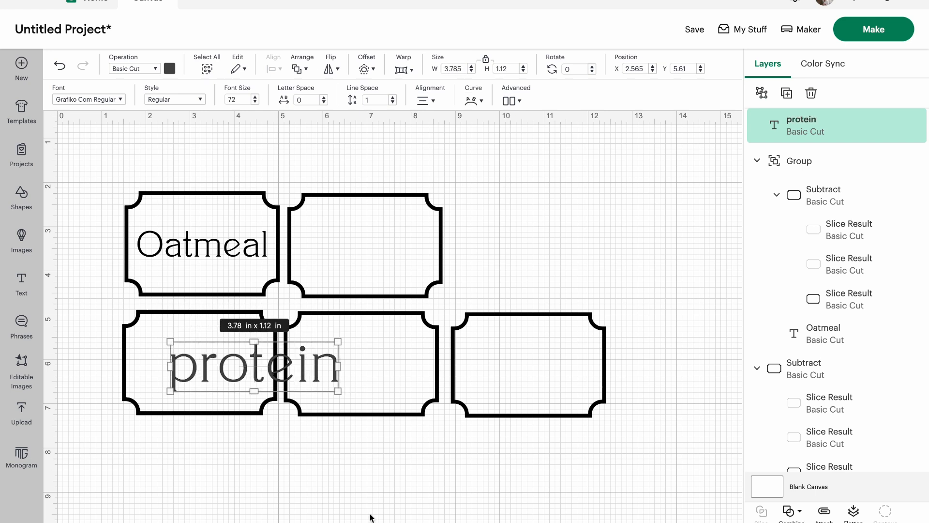
# Step: Scale the protein text to about 2.38 × 0.7 in inside the empty frame below the Oatmeal label
pyautogui.moveTo(322, 375); pyautogui.dragTo(259, 372)
pyautogui.moveTo(275, 338); pyautogui.dragTo(233, 355)
pyautogui.click(159, 250)
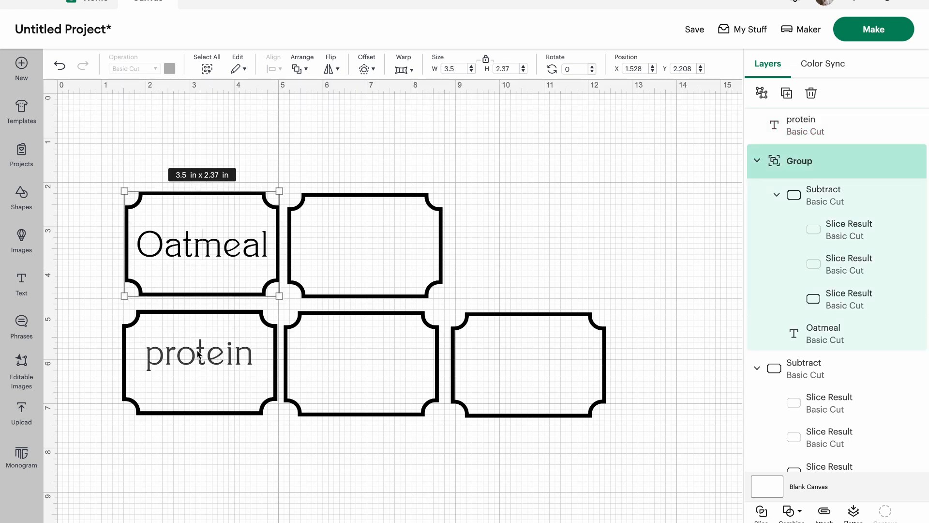
pyautogui.click(177, 365)
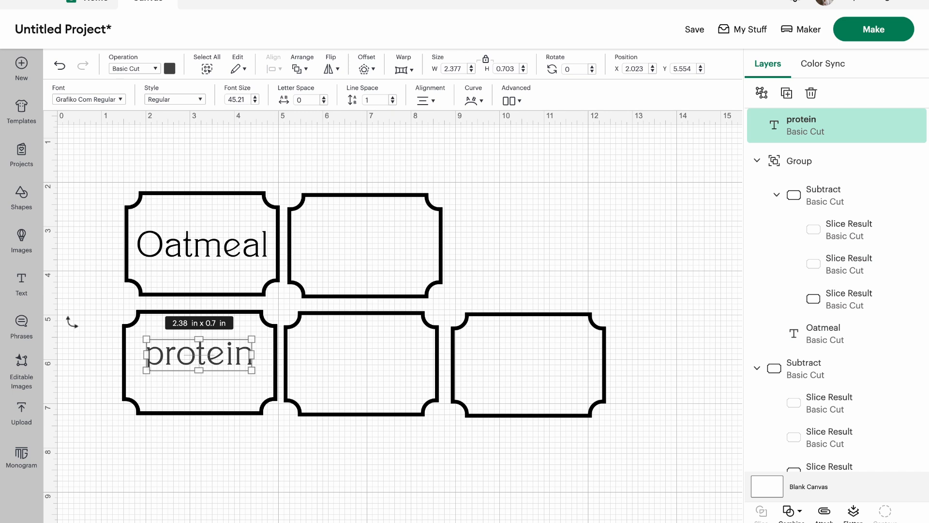
# Step: Add the text "powder", scale it down to nearly the width of "protein", and place it directly beneath that word
pyautogui.click(21, 283)
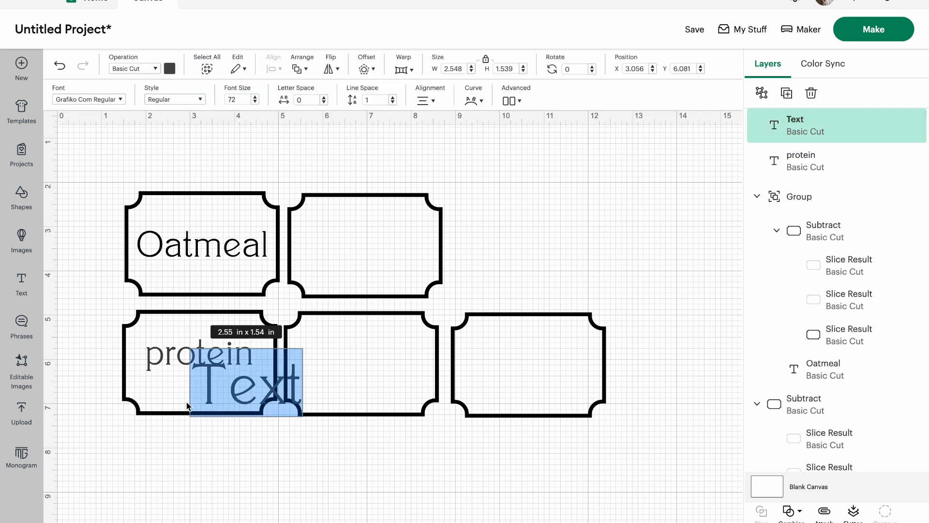
pyautogui.write('powder')
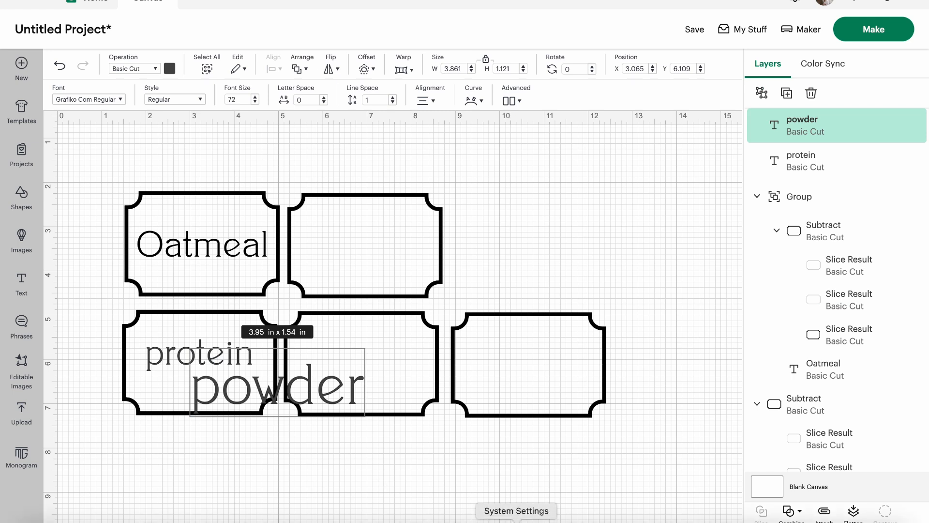
pyautogui.press('Escape')
pyautogui.moveTo(362, 363); pyautogui.dragTo(221, 383)
pyautogui.click(274, 461)
# Step: Move the top duplicate frame over the protein powder text to the third top-row spot, and the remaining frame clear of the text
pyautogui.click(260, 379)
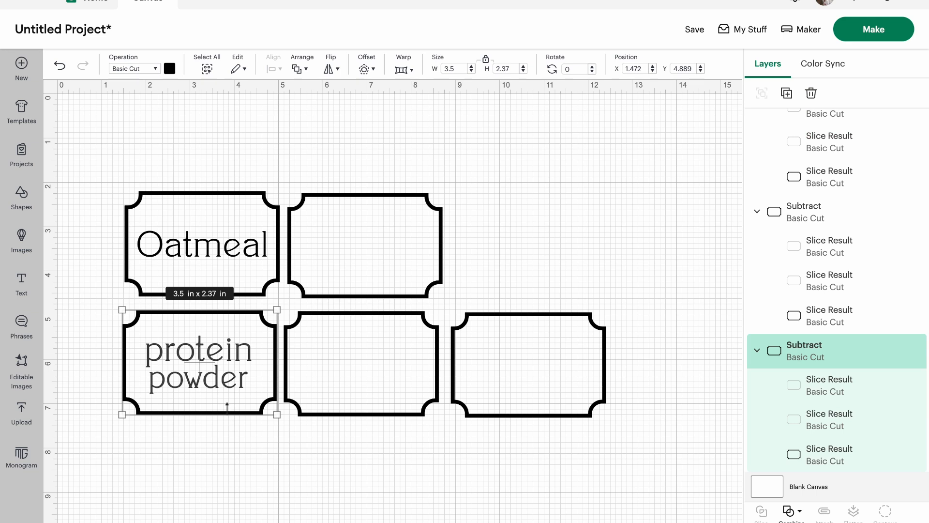
pyautogui.moveTo(255, 397); pyautogui.dragTo(588, 264)
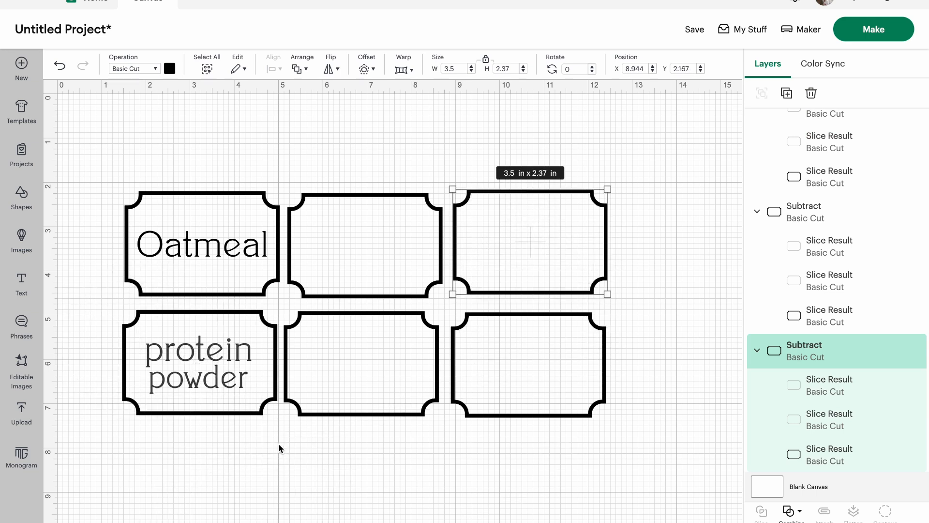
pyautogui.moveTo(269, 407); pyautogui.dragTo(593, 350)
pyautogui.click(247, 517)
# Step: Shrink the word "powder" slightly and adjust its position beneath "protein"
pyautogui.moveTo(250, 410); pyautogui.dragTo(123, 313)
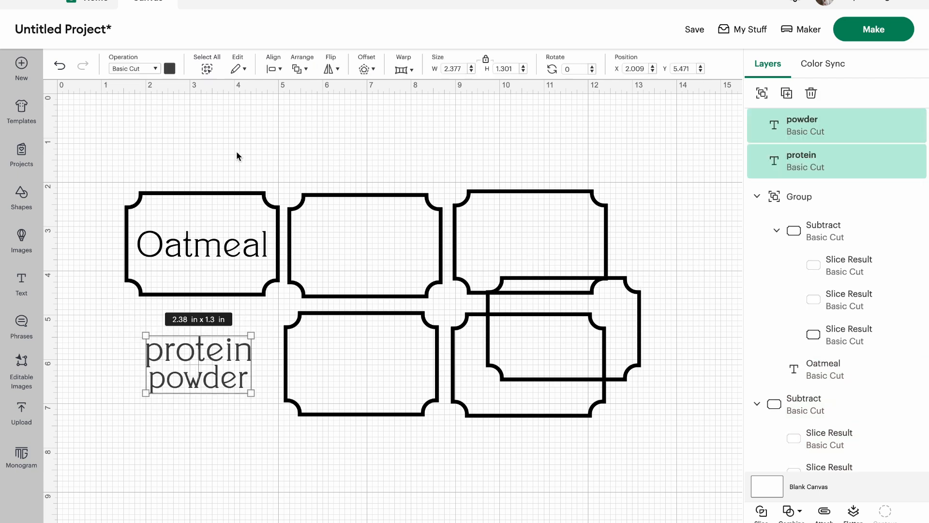
pyautogui.click(228, 447)
pyautogui.click(216, 384)
pyautogui.moveTo(216, 384)
pyautogui.mouseDown()
pyautogui.moveTo(200, 383)
pyautogui.moveTo(244, 392)
pyautogui.moveTo(221, 382)
pyautogui.mouseUp()
pyautogui.click(222, 447)
pyautogui.click(257, 482)
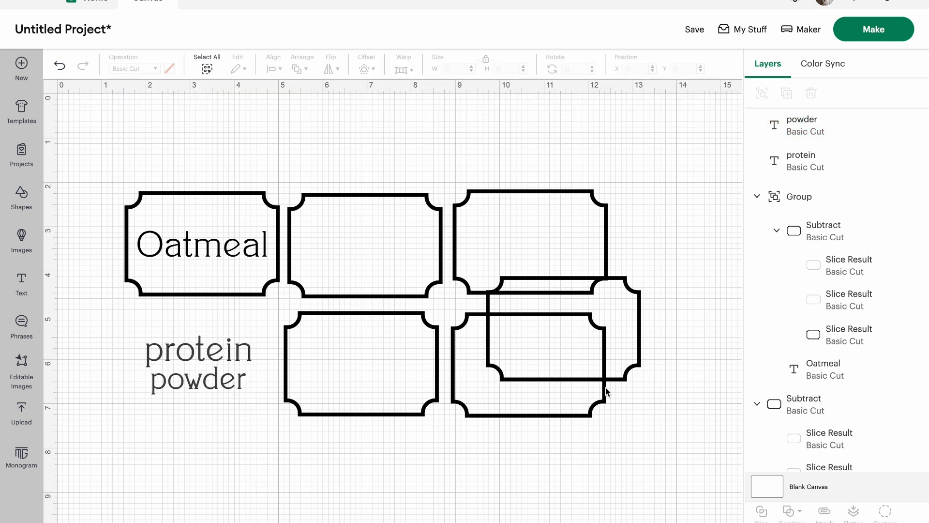
# Step: Group the words "protein" and "powder", and place the loose frame around them at about X 1.38, Y 4.96
pyautogui.moveTo(634, 371); pyautogui.dragTo(249, 507)
pyautogui.moveTo(251, 390); pyautogui.dragTo(136, 323)
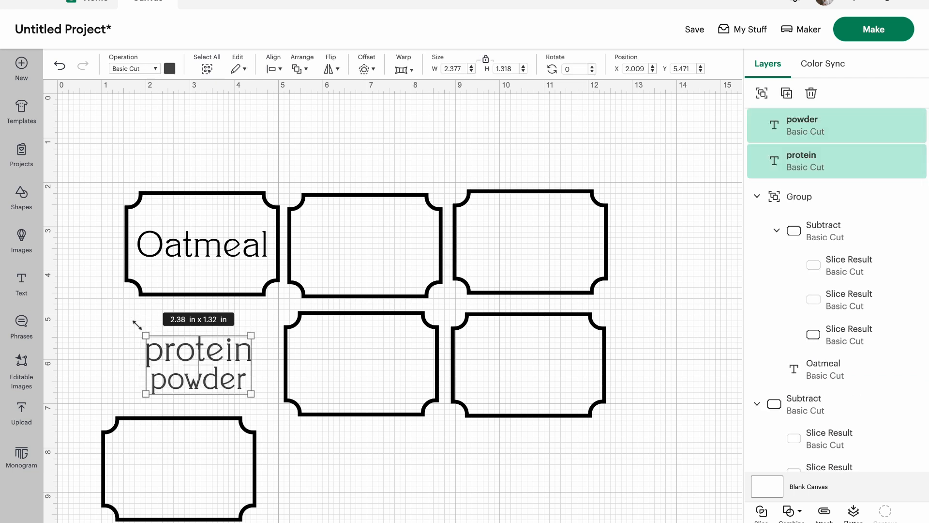
pyautogui.hotkey('ctrl', 'g')
pyautogui.moveTo(257, 453); pyautogui.dragTo(260, 324)
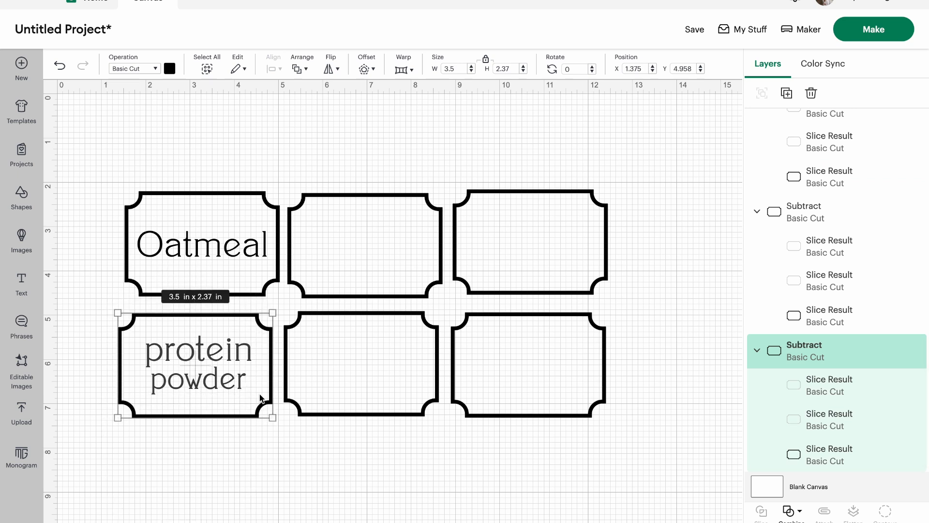
pyautogui.click(241, 431)
# Step: Center the protein powder text group within its frame both vertically and horizontally
pyautogui.moveTo(261, 445); pyautogui.dragTo(139, 317)
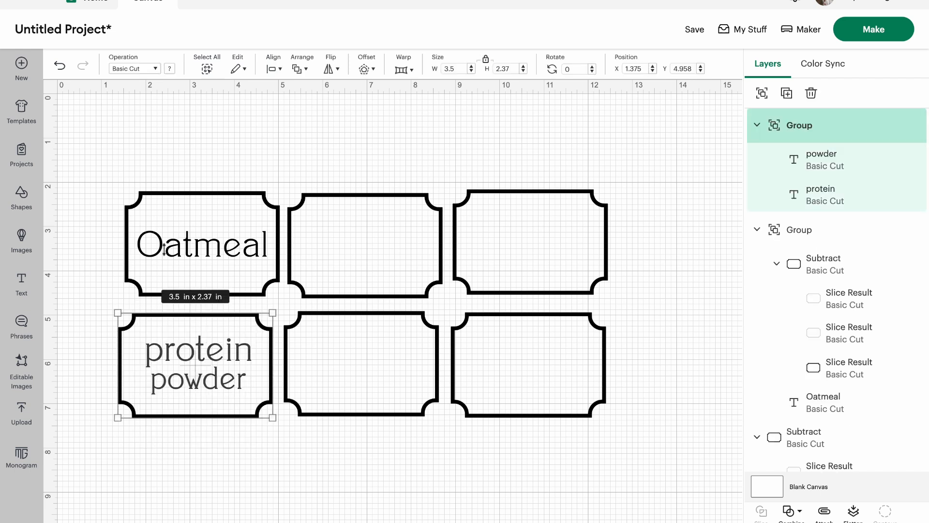
pyautogui.click(274, 69)
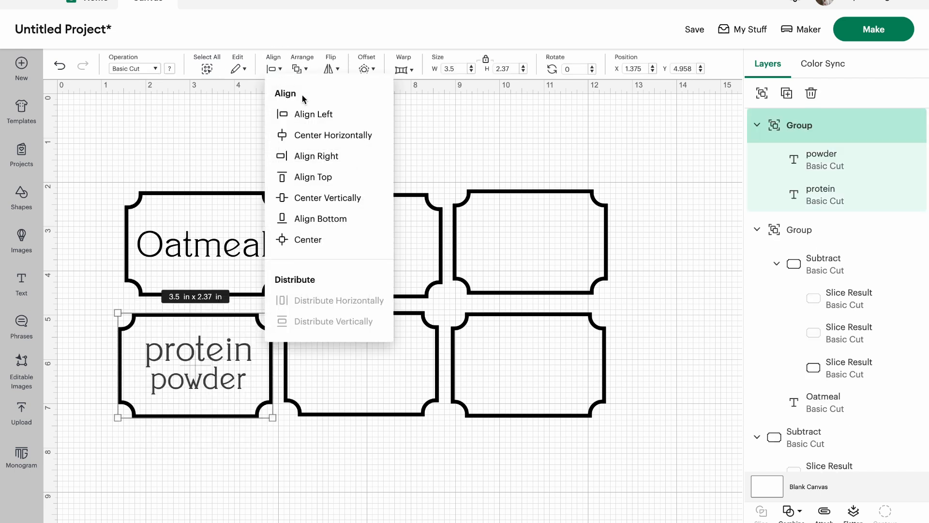
pyautogui.click(314, 197)
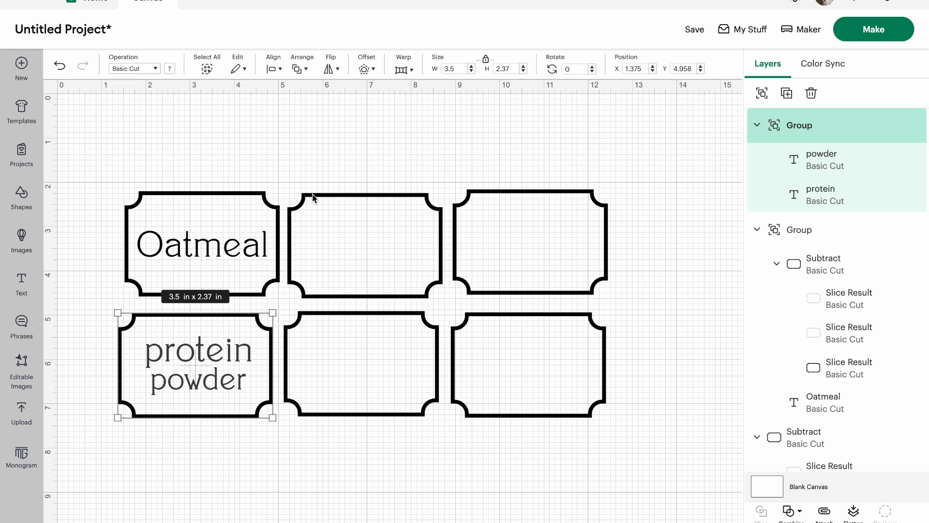
pyautogui.click(279, 71)
pyautogui.click(285, 137)
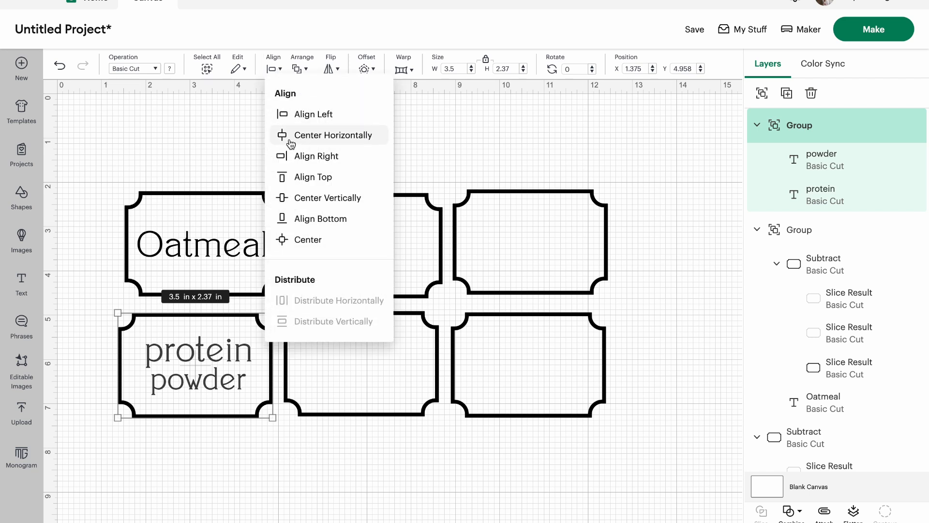
pyautogui.click(237, 497)
pyautogui.moveTo(268, 440); pyautogui.dragTo(103, 301)
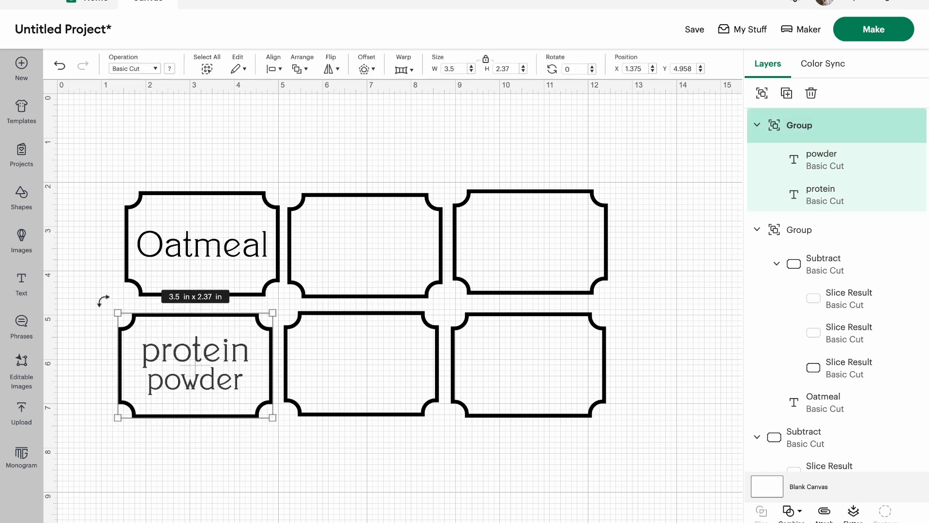
pyautogui.hotkey('ctrl', 'g')
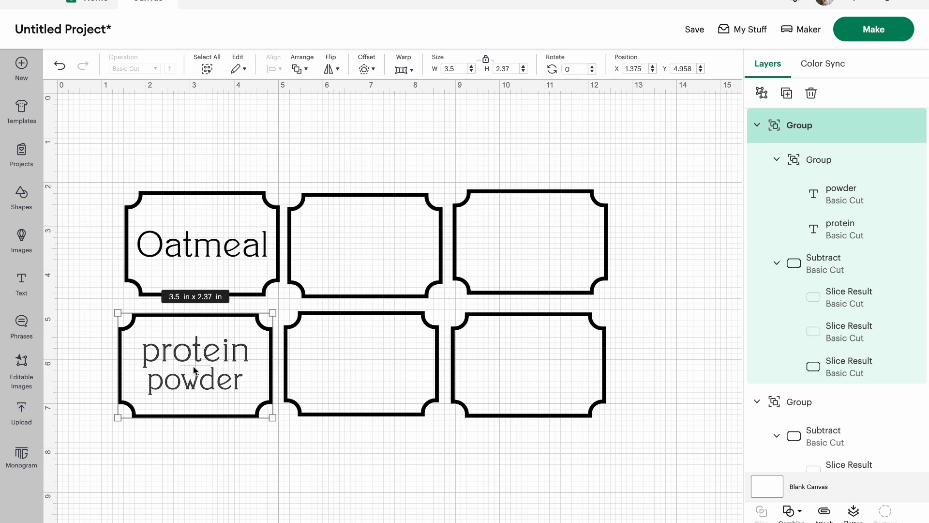
pyautogui.hotkey('ctrl', 'z')
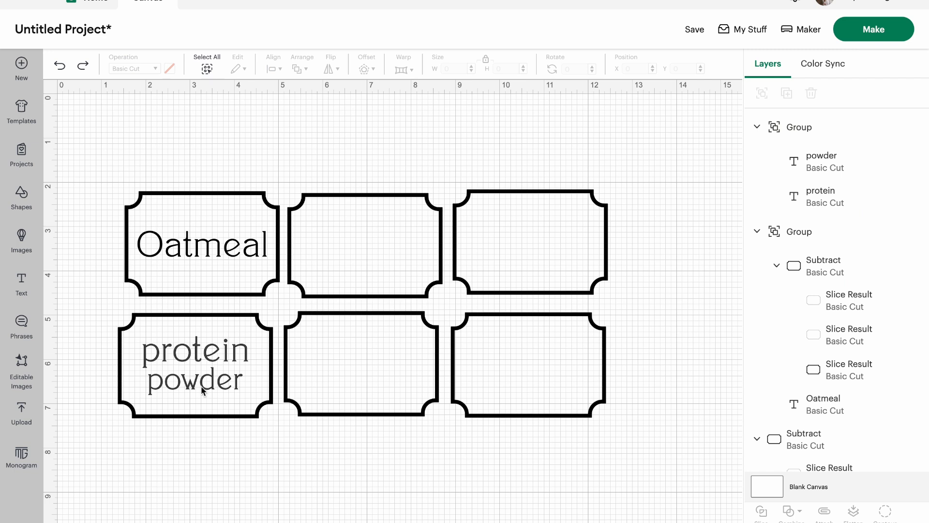
# Step: Set the material color of the protein powder text to black and group the text with its frame
pyautogui.click(198, 357)
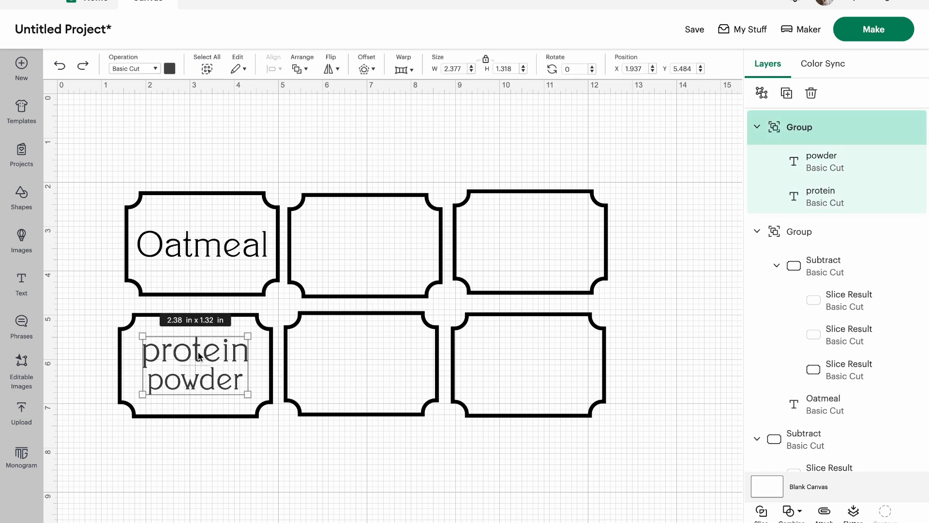
pyautogui.click(169, 69)
pyautogui.click(184, 123)
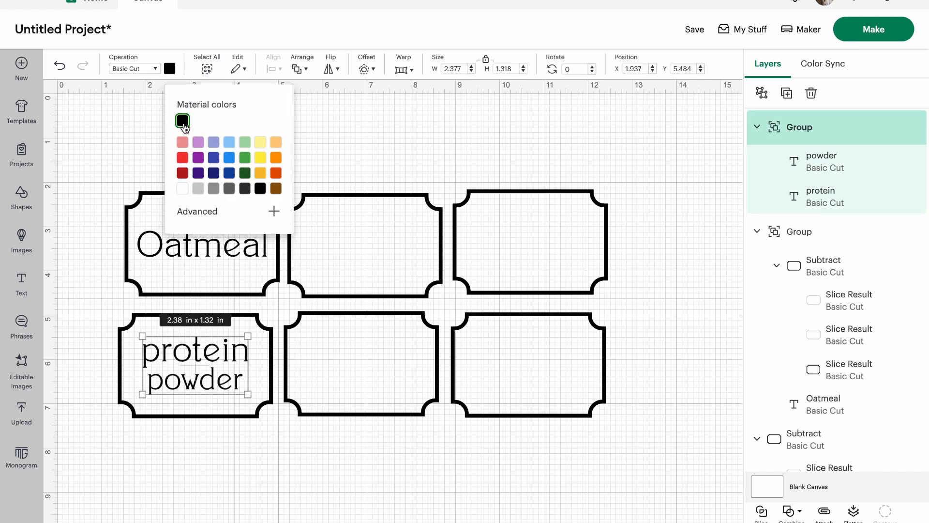
pyautogui.click(251, 442)
pyautogui.moveTo(254, 429); pyautogui.dragTo(101, 318)
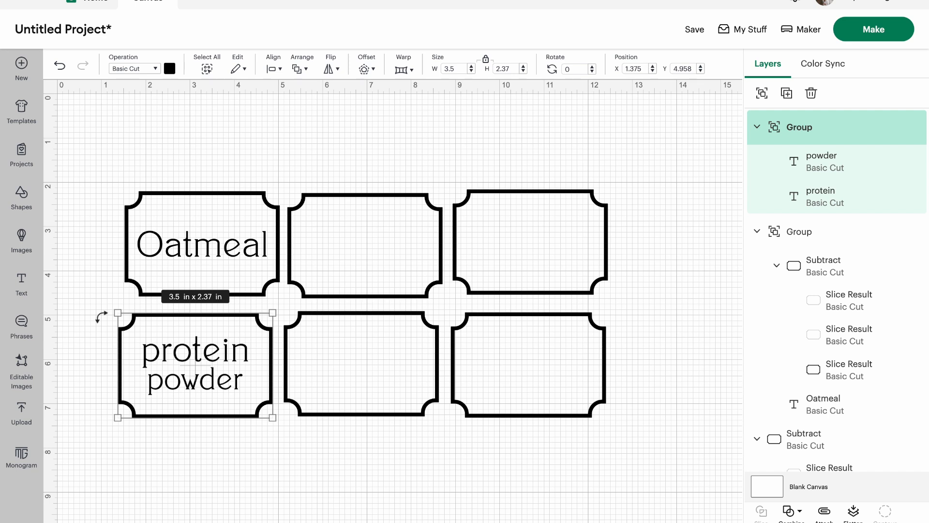
pyautogui.hotkey('ctrl', 'g')
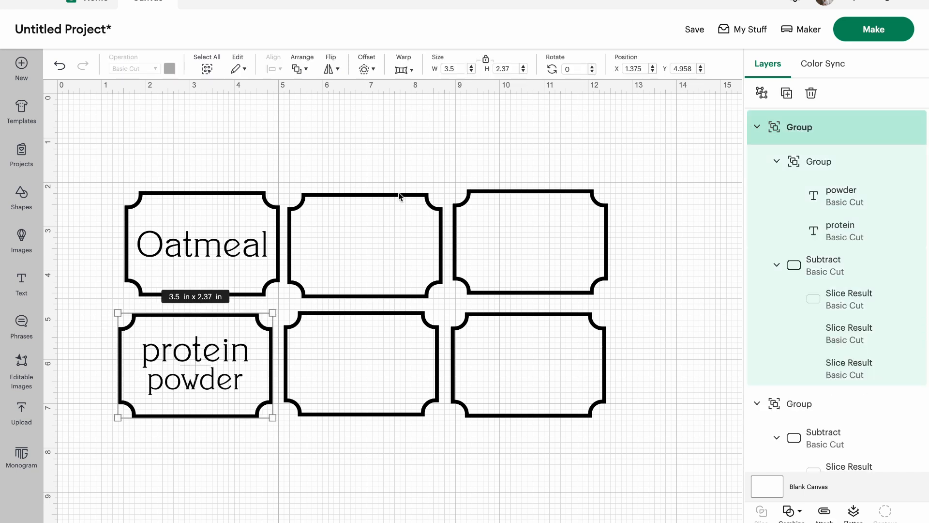
# Step: Add a new text object reading "rice"
pyautogui.click(21, 283)
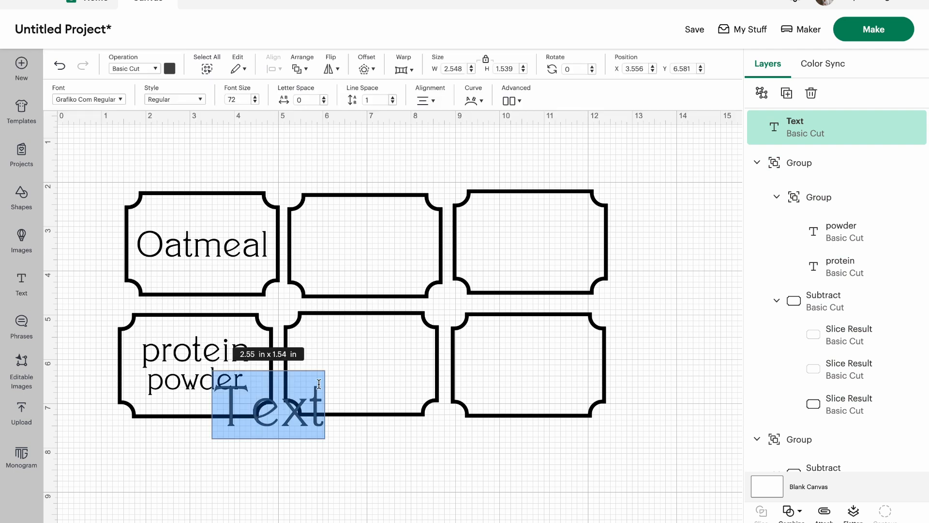
pyautogui.write('ri')
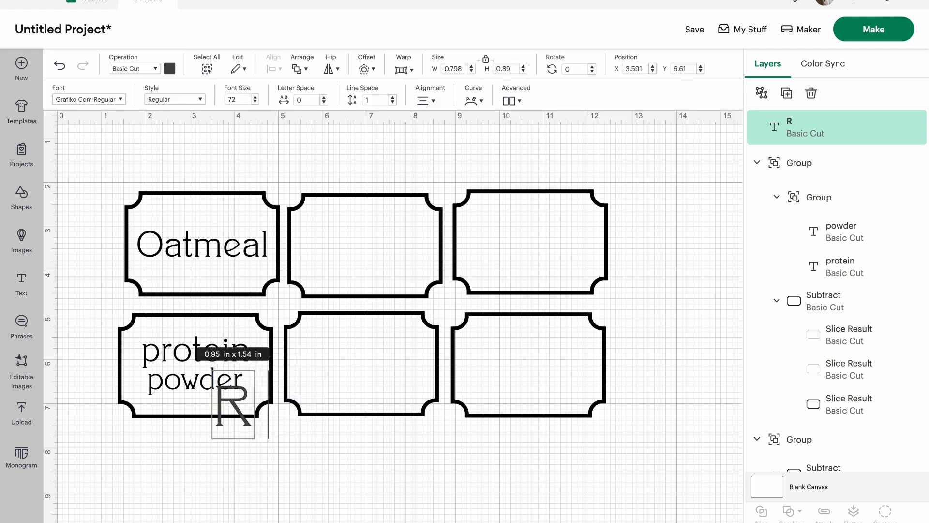
pyautogui.write('ce')
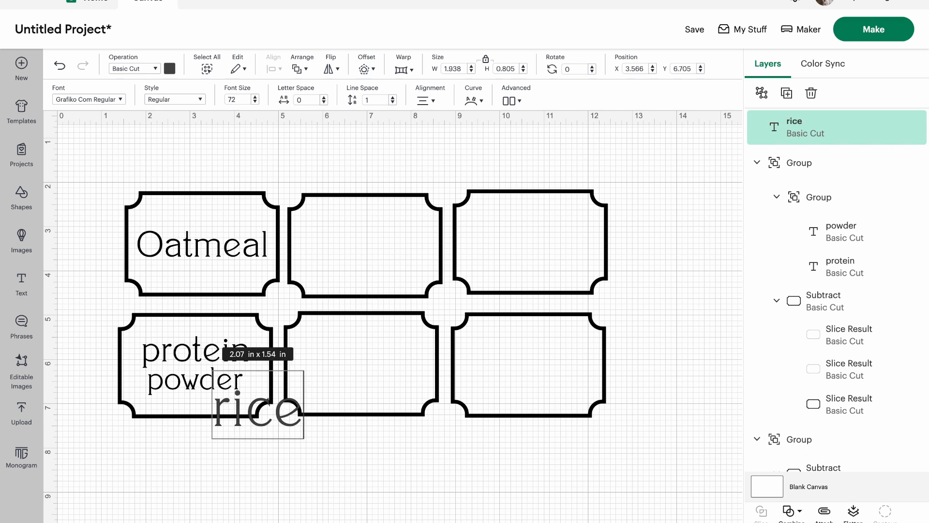
pyautogui.click(382, 477)
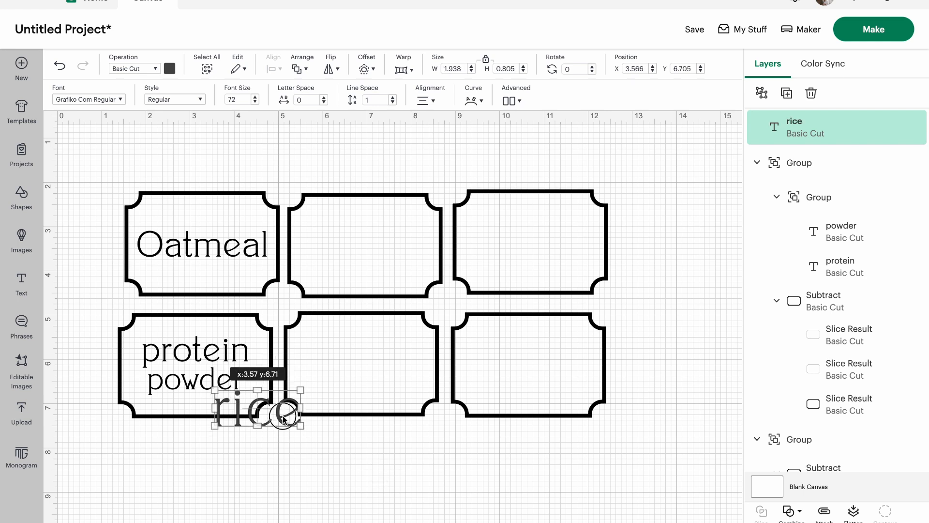
# Step: Set the material color of the rice text to black and move it into the empty frame beside the Oatmeal label
pyautogui.moveTo(287, 415); pyautogui.dragTo(320, 476)
pyautogui.click(165, 72)
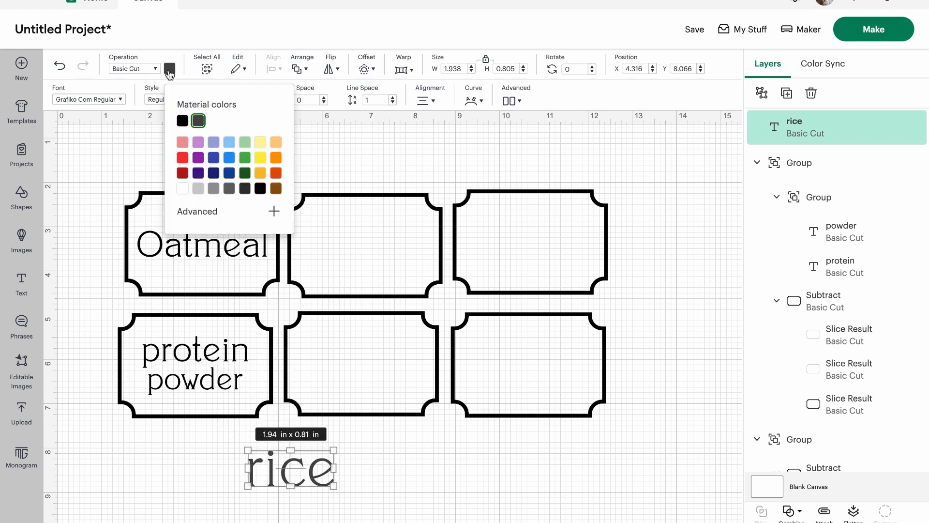
pyautogui.moveTo(299, 468); pyautogui.dragTo(374, 238)
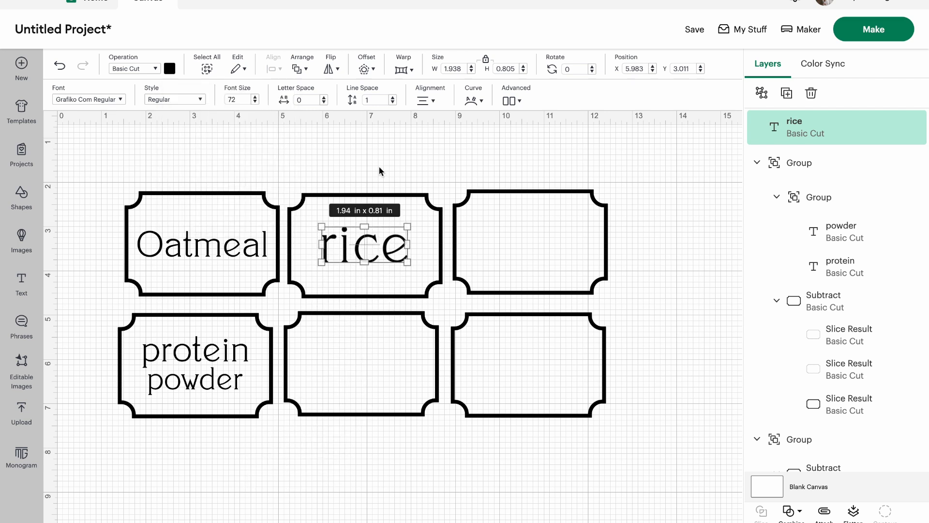
# Step: Scale the rice text down to about 1.69 × 0.7 in within its frame
pyautogui.click(377, 160)
pyautogui.click(371, 235)
pyautogui.moveTo(409, 226); pyautogui.dragTo(378, 250)
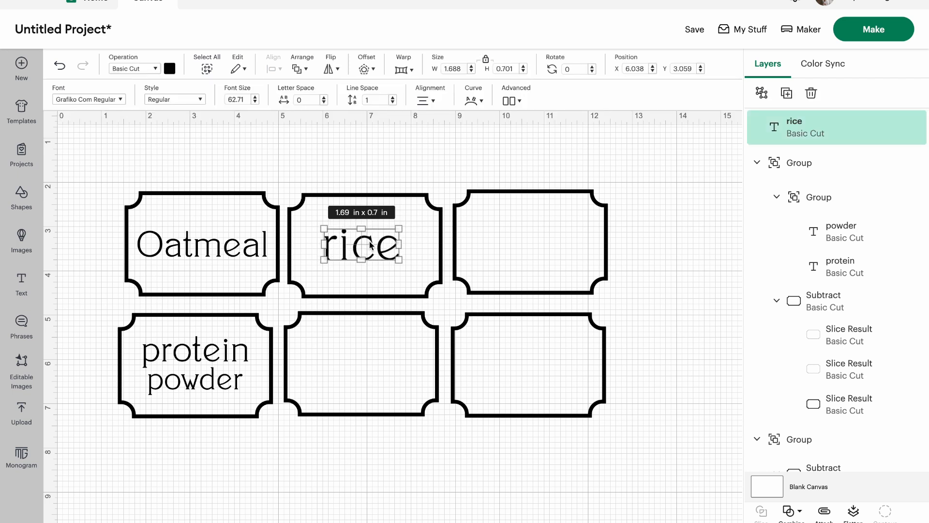
# Step: Center the rice text vertically and horizontally in its frame and group the two together
pyautogui.moveTo(287, 170); pyautogui.dragTo(406, 269)
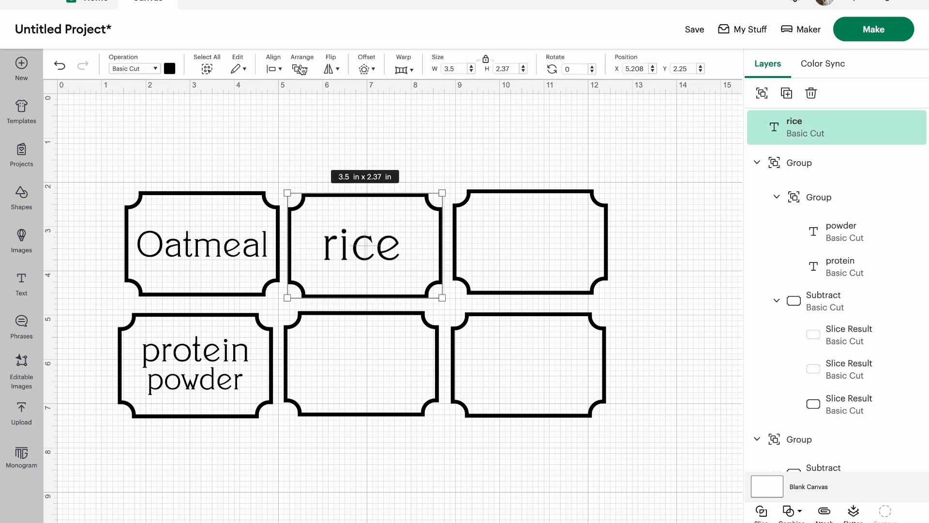
pyautogui.click(275, 69)
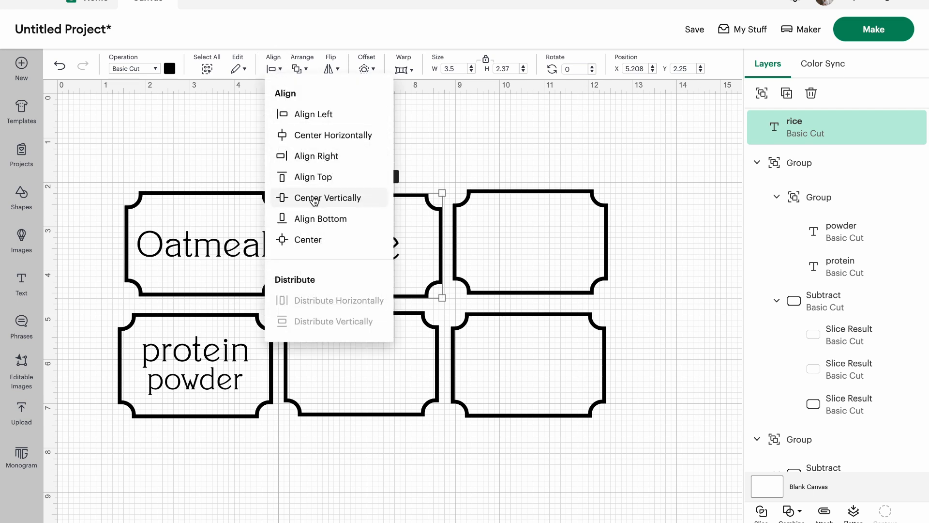
pyautogui.click(311, 197)
pyautogui.click(272, 69)
pyautogui.click(285, 136)
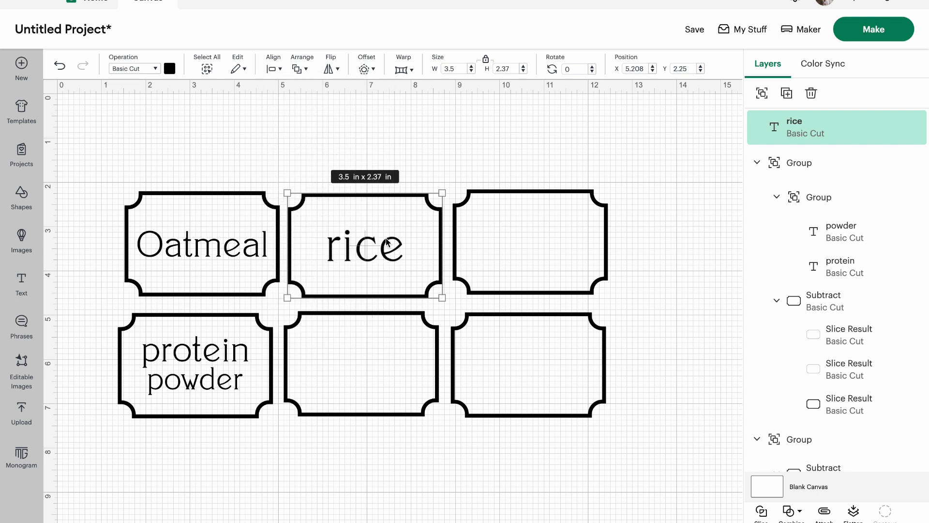
pyautogui.hotkey('ctrl', 'g')
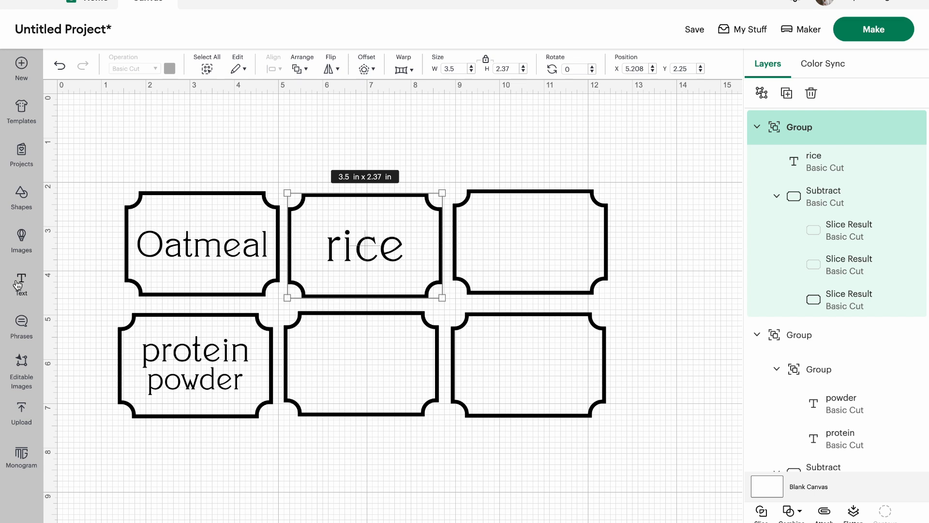
# Step: Add a new text object reading "brown"
pyautogui.click(39, 286)
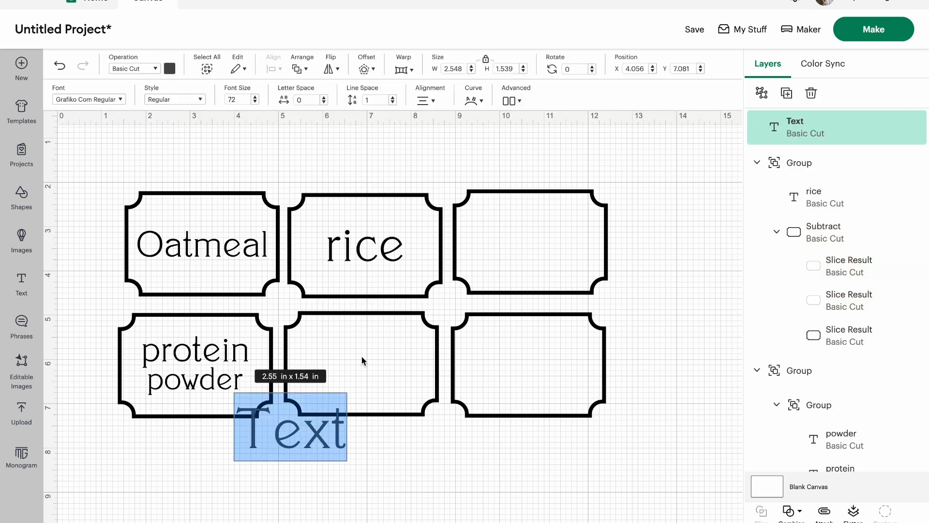
pyautogui.press('BackSpace')
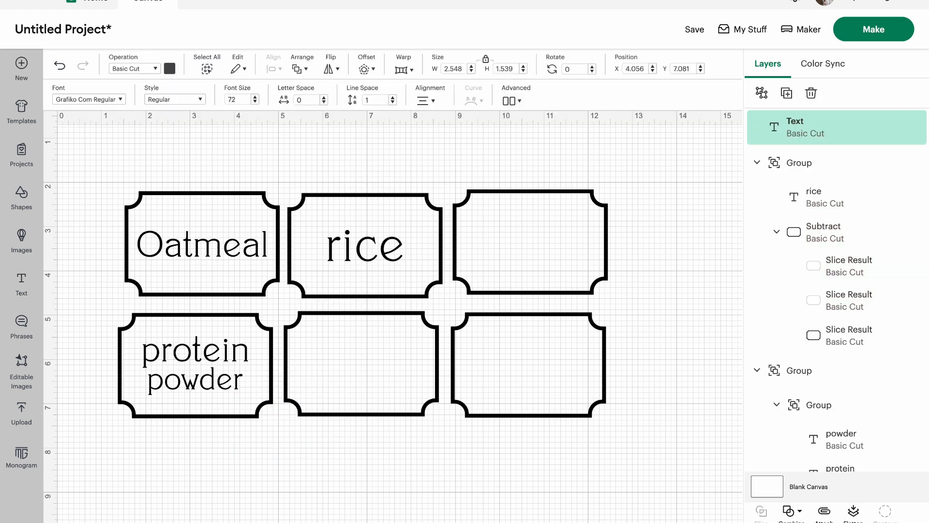
pyautogui.write('brown')
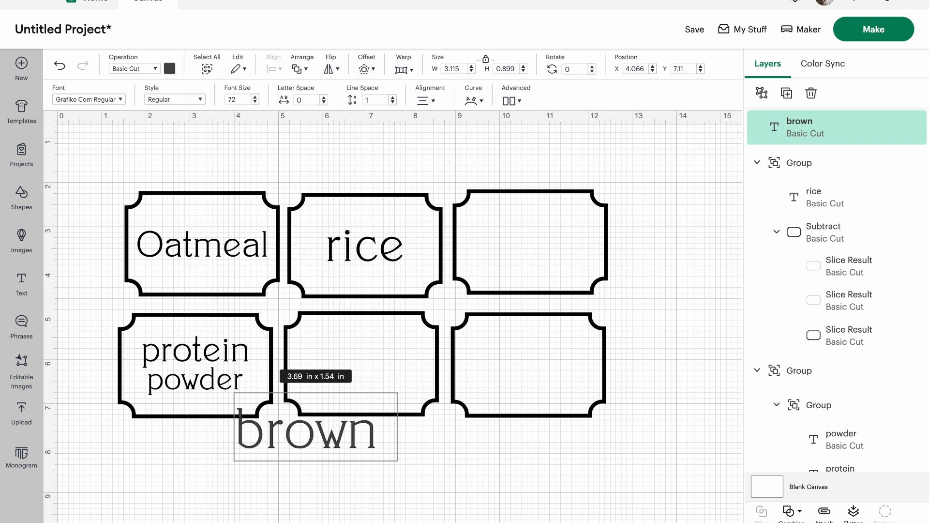
# Step: Set the brown text's material color to black and fit it at about 2.44 × 0.7 in inside the empty frame below rice
pyautogui.click(170, 69)
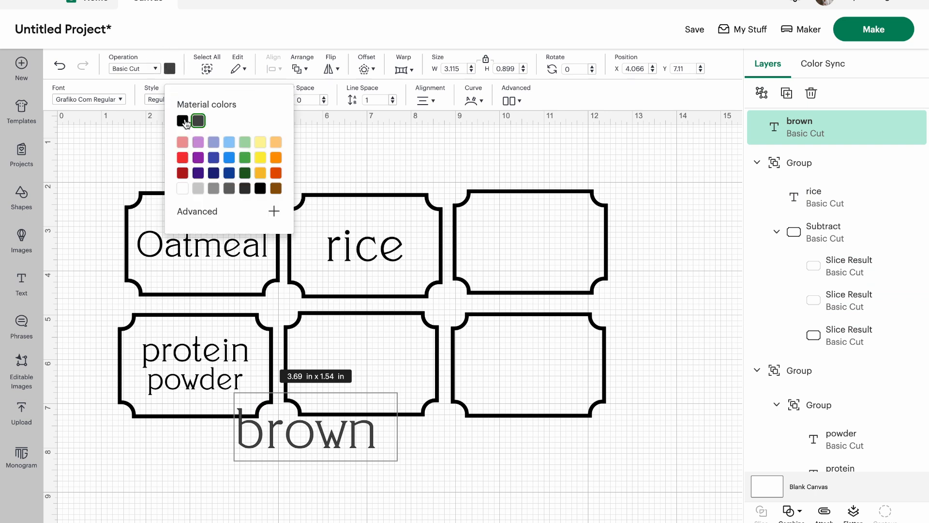
pyautogui.click(183, 121)
pyautogui.moveTo(375, 450); pyautogui.dragTo(379, 361)
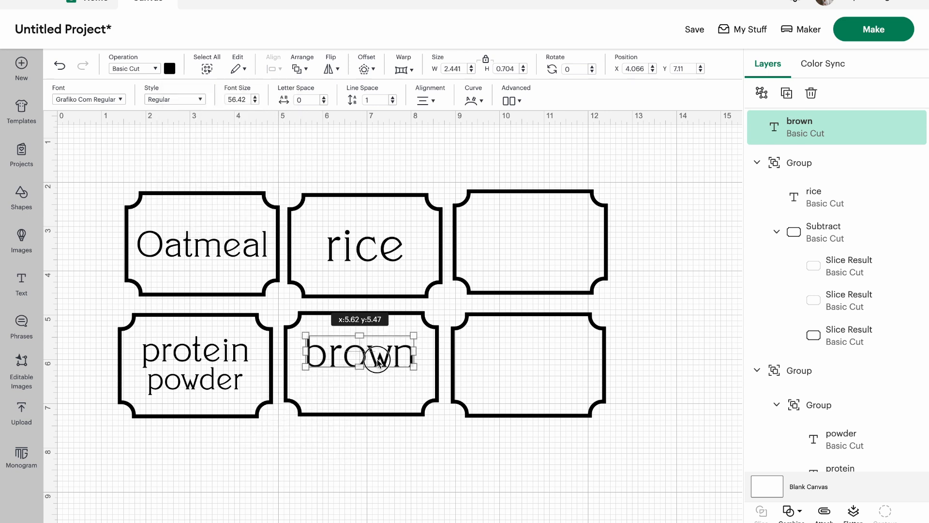
# Step: Add a new text object reading "sugar" and set its material color to black
pyautogui.click(21, 281)
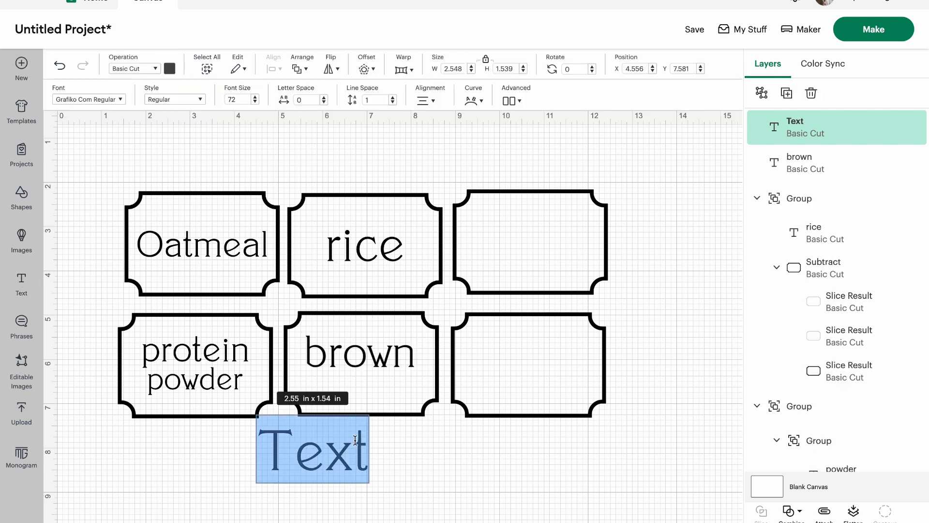
pyautogui.write('sugar')
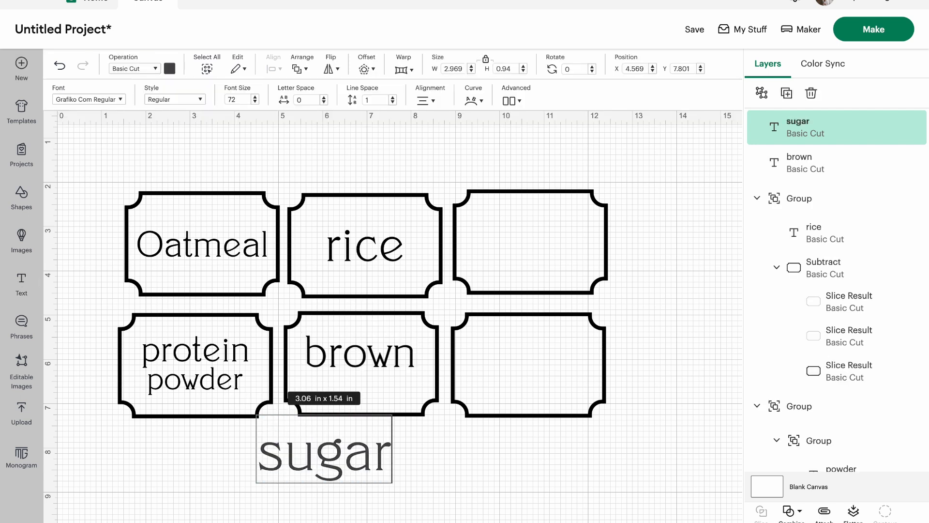
pyautogui.click(169, 69)
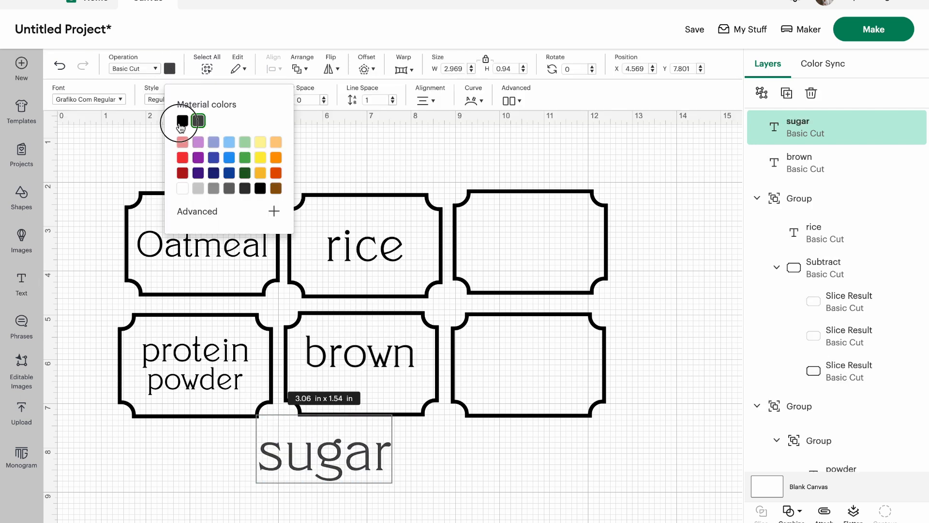
pyautogui.click(182, 121)
# Step: Place the scaled-down sugar text beneath brown, clear of the frame, and group the two words
pyautogui.moveTo(391, 480); pyautogui.dragTo(350, 522)
pyautogui.click(391, 473)
pyautogui.click(417, 401)
pyautogui.moveTo(414, 411); pyautogui.dragTo(290, 316)
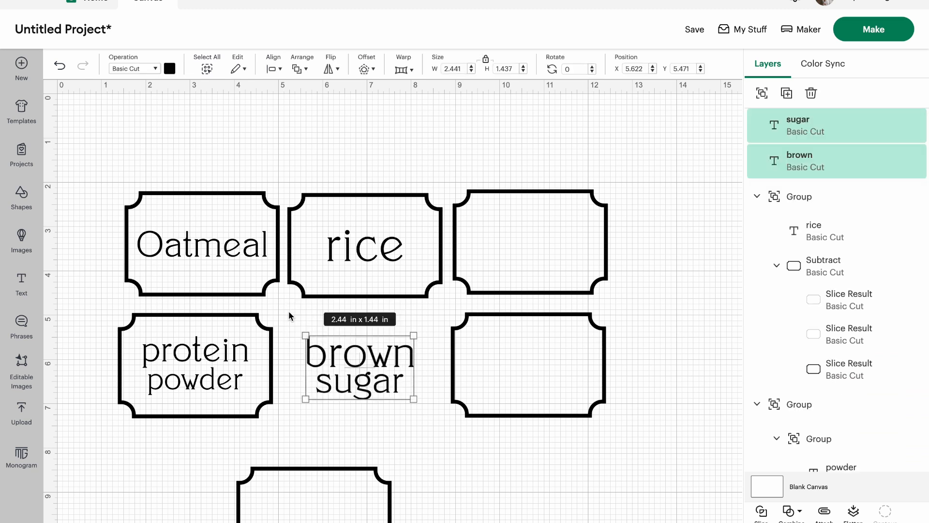
pyautogui.hotkey('ctrl', 'g')
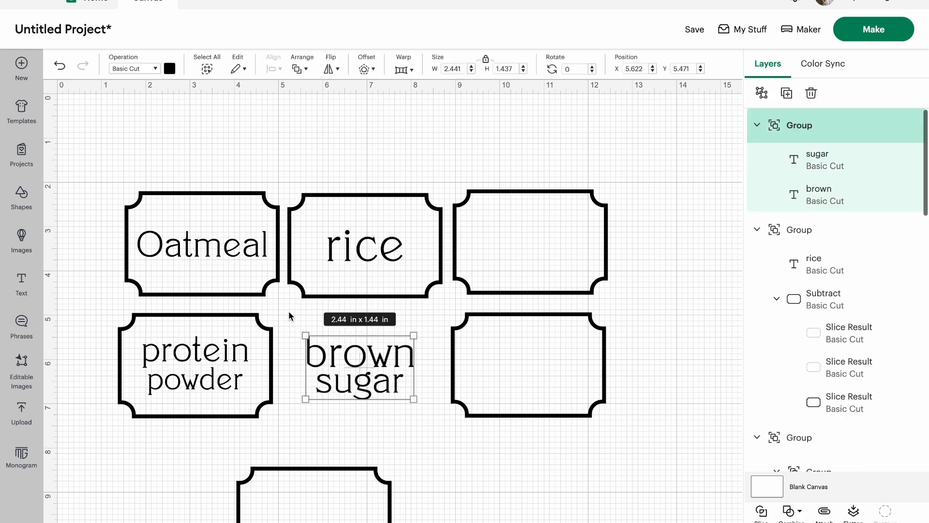
# Step: Move the empty frame back around the brown sugar text and center the text horizontally and vertically in it
pyautogui.moveTo(391, 506); pyautogui.dragTo(430, 348)
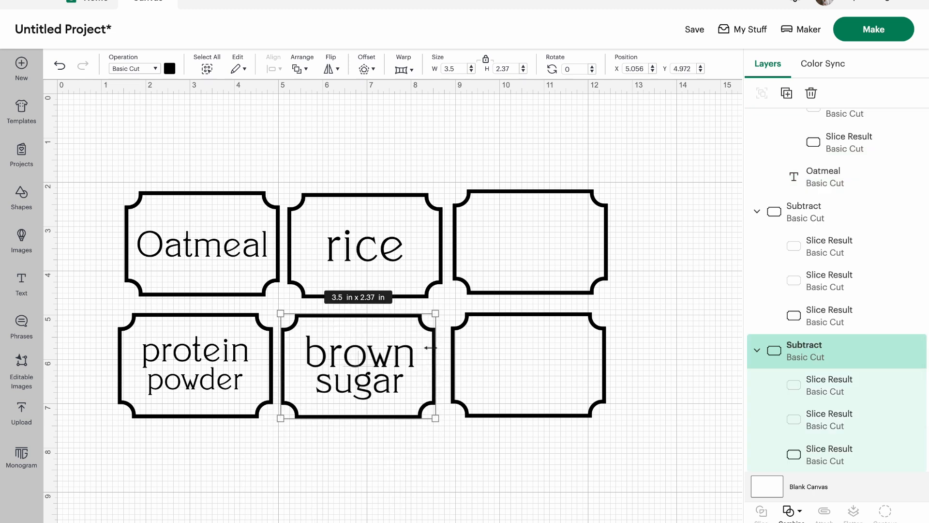
pyautogui.moveTo(415, 464); pyautogui.dragTo(326, 315)
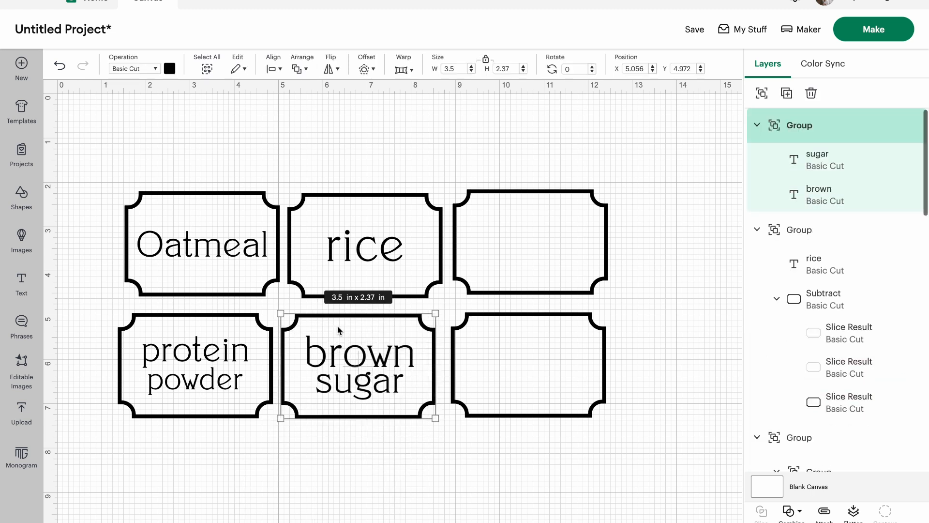
pyautogui.click(278, 70)
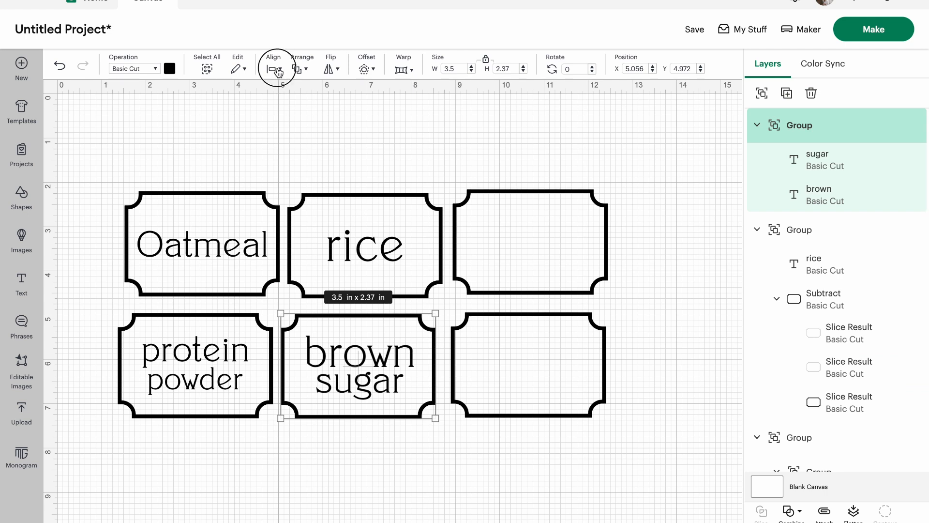
pyautogui.click(290, 136)
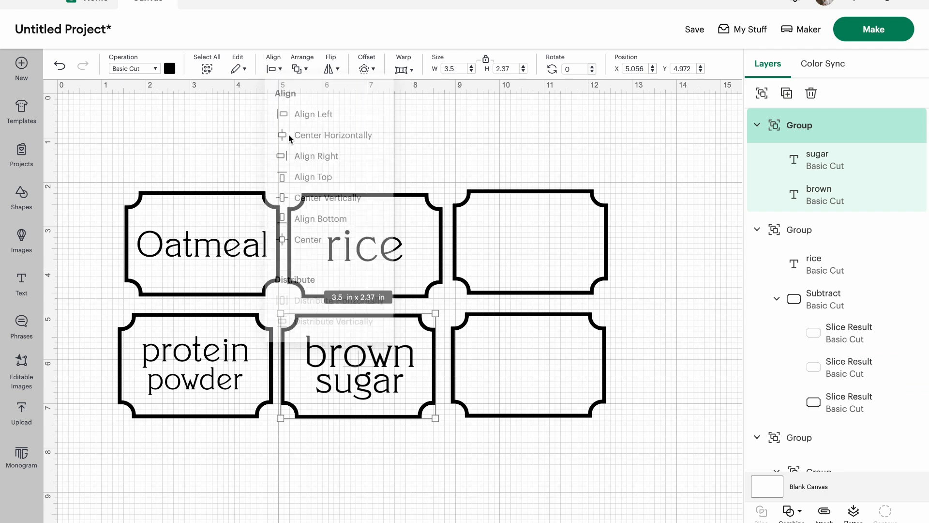
pyautogui.click(277, 71)
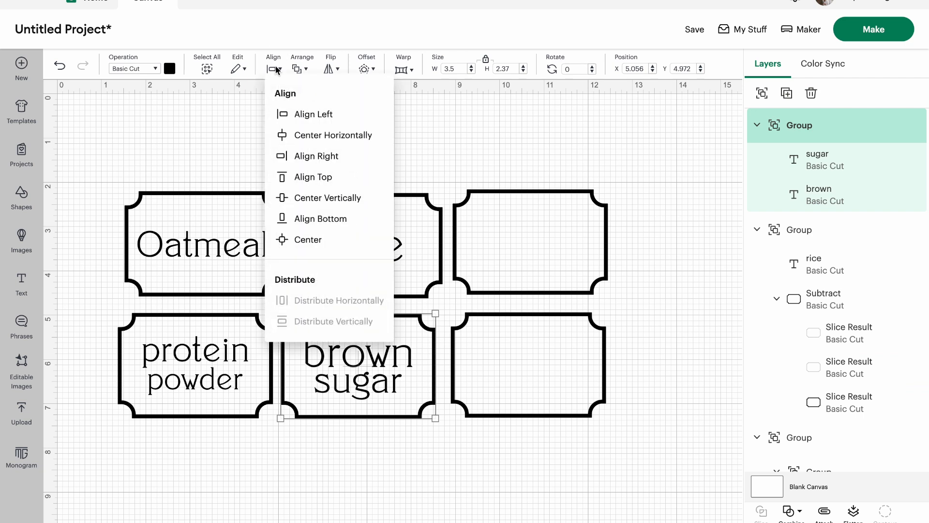
pyautogui.click(300, 197)
# Step: Group the brown sugar text with its frame
pyautogui.click(342, 458)
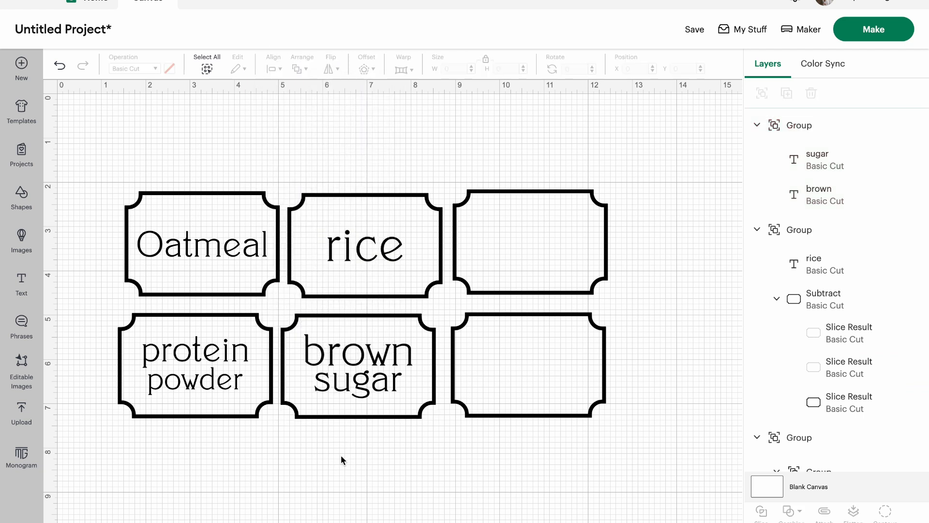
pyautogui.moveTo(431, 436); pyautogui.dragTo(302, 310)
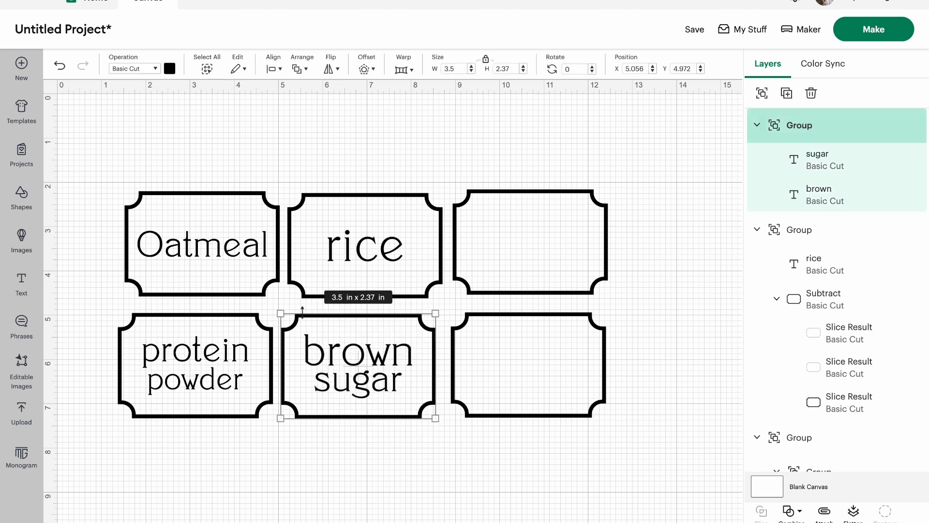
pyautogui.hotkey('ctrl', 'g')
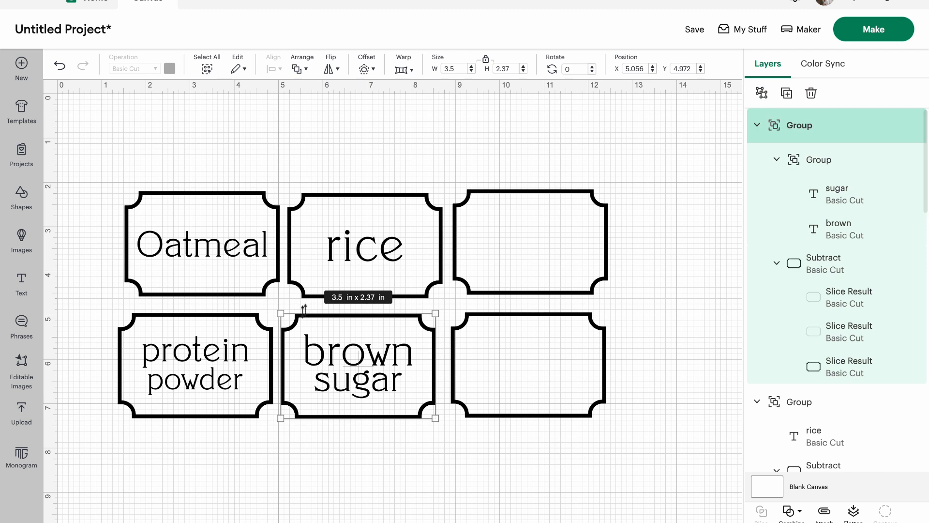
# Step: Attach all six labels together and proceed to making the project
pyautogui.click(596, 449)
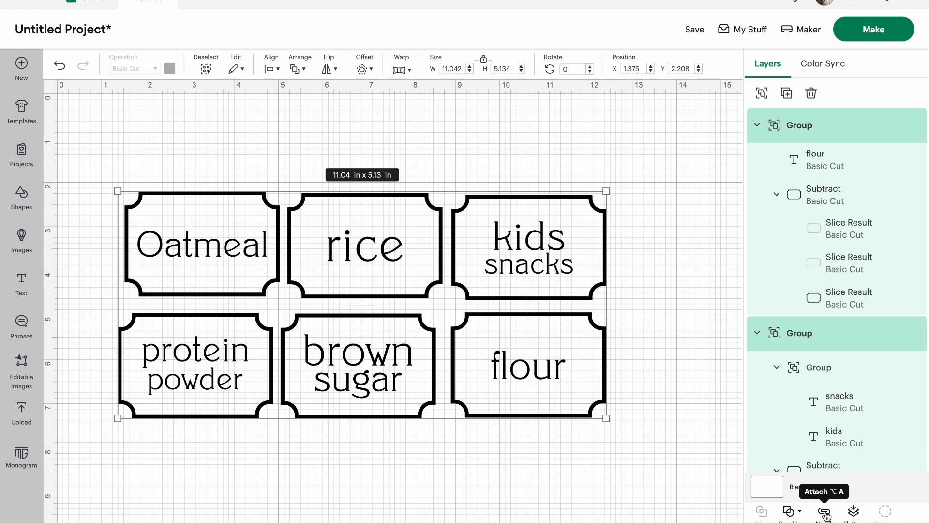
pyautogui.click(825, 513)
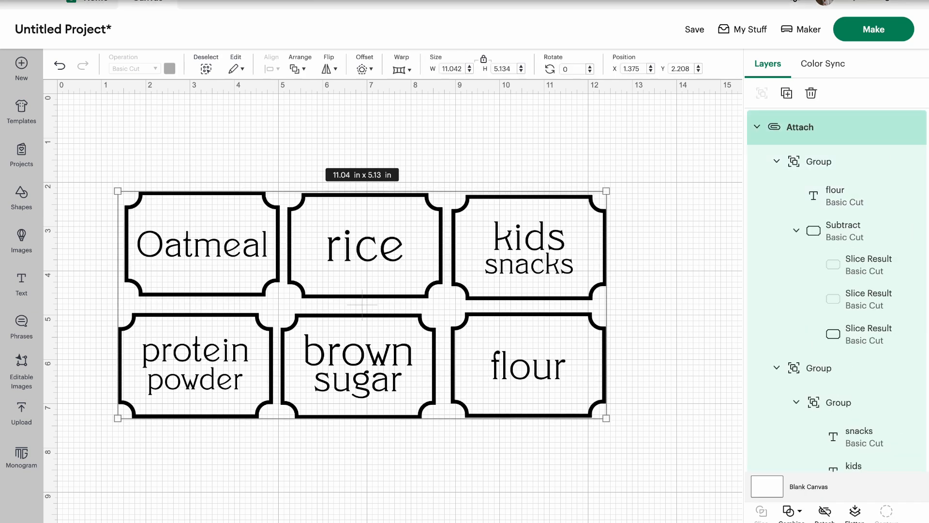
pyautogui.click(870, 32)
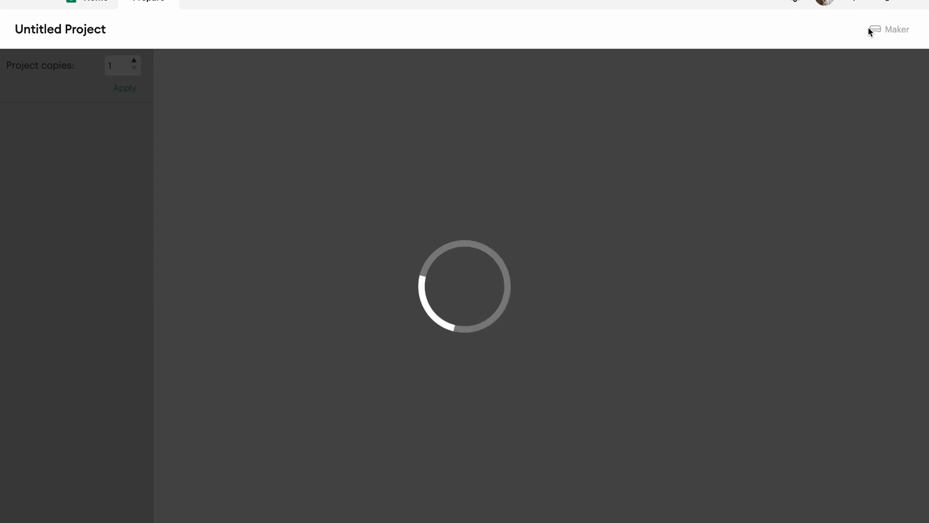